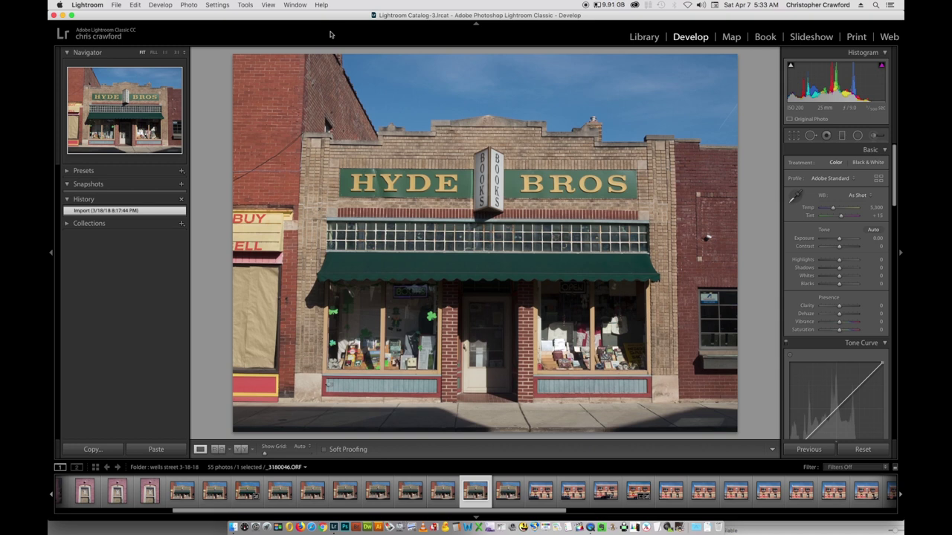
# Set the storefront photo's camera profile to Adobe Color
pyautogui.click(823, 181)
pyautogui.click(832, 163)
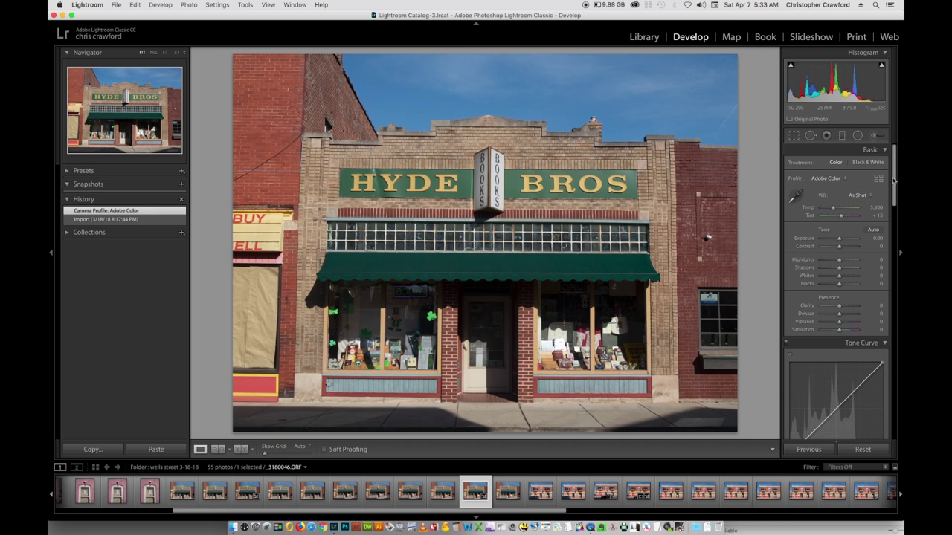
pyautogui.moveTo(895, 178); pyautogui.dragTo(898, 431)
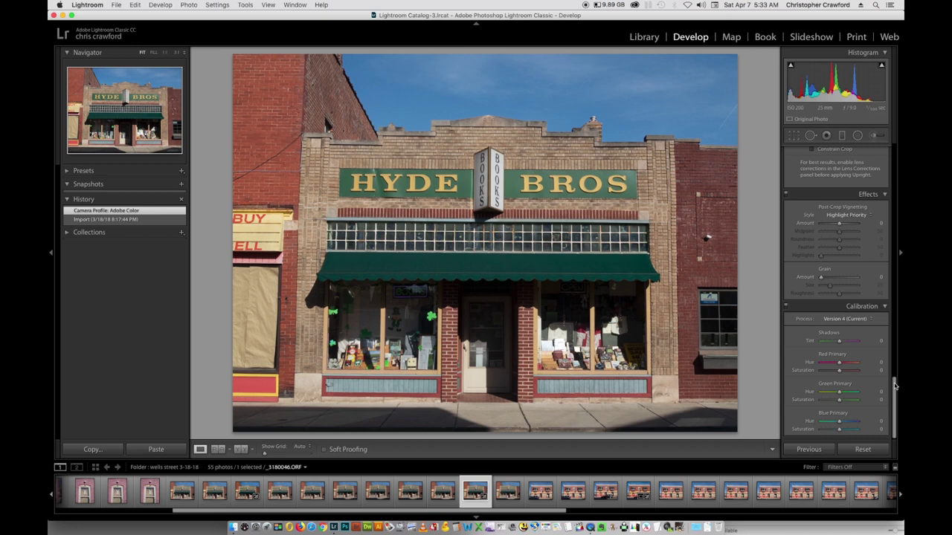
pyautogui.moveTo(895, 385); pyautogui.dragTo(875, 139)
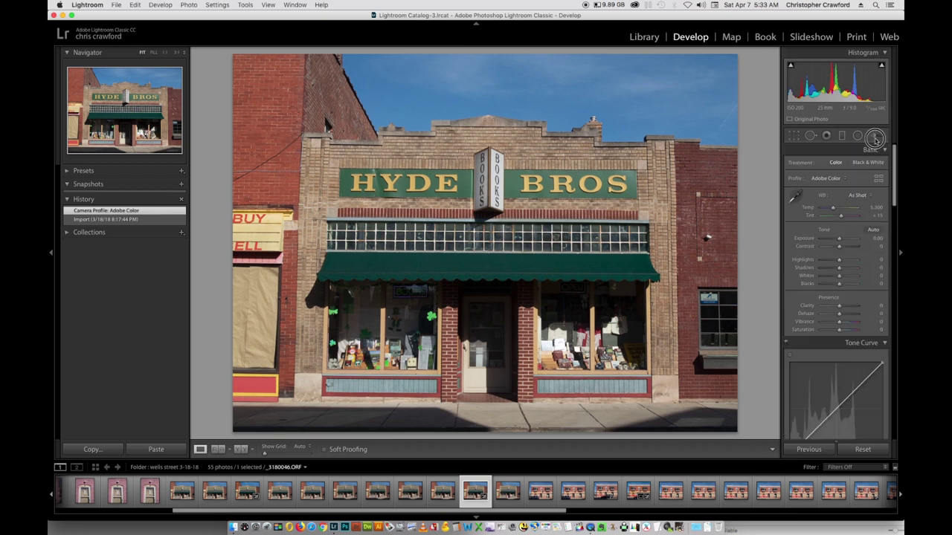
# Convert the storefront photo to black and white with the Adobe Monochrome profile
pyautogui.click(831, 180)
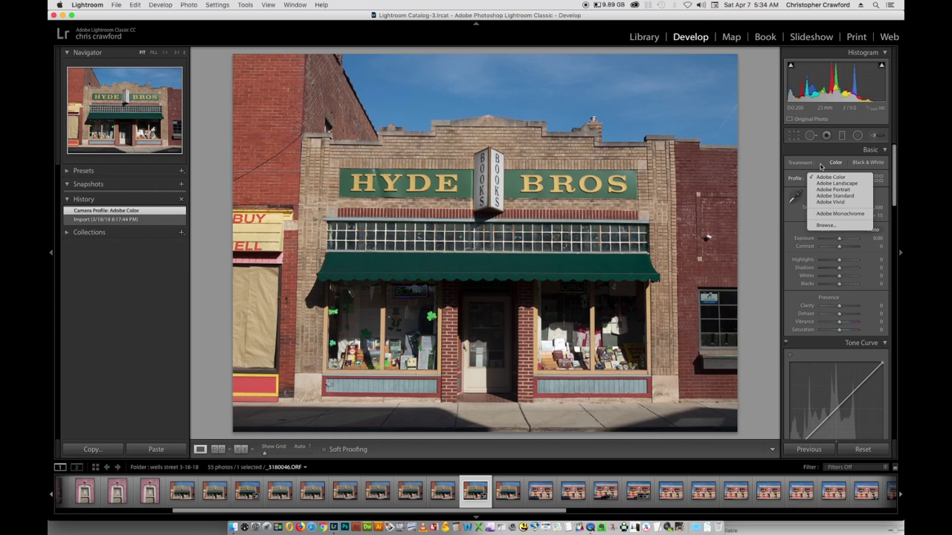
pyautogui.click(831, 214)
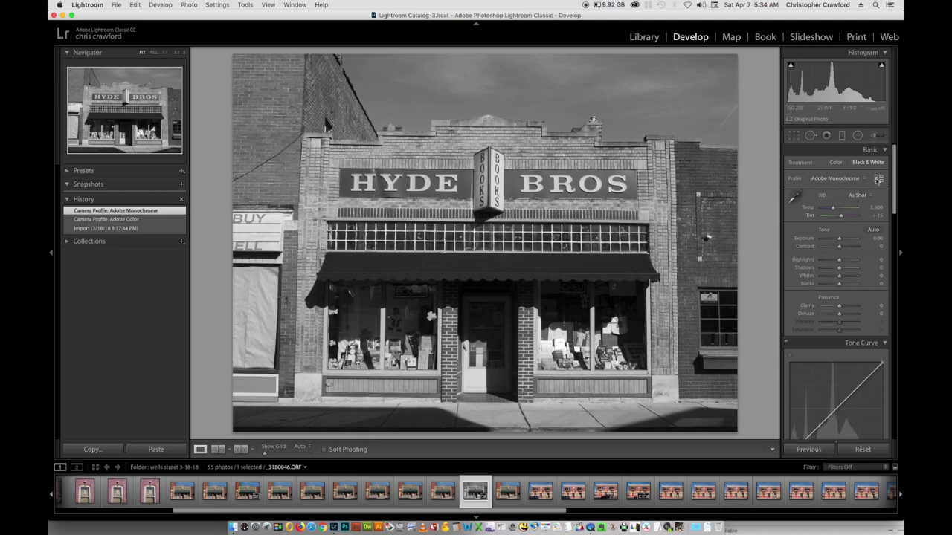
pyautogui.click(828, 179)
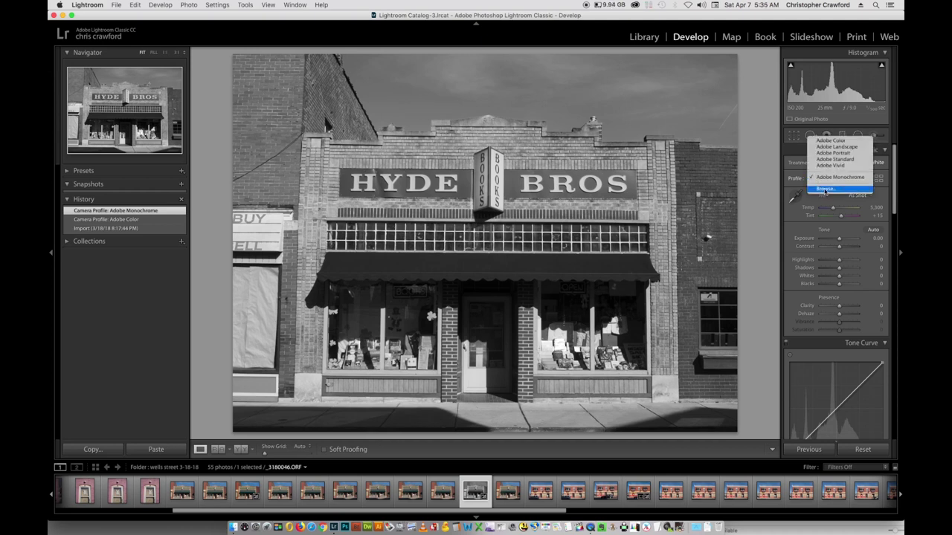
pyautogui.click(793, 176)
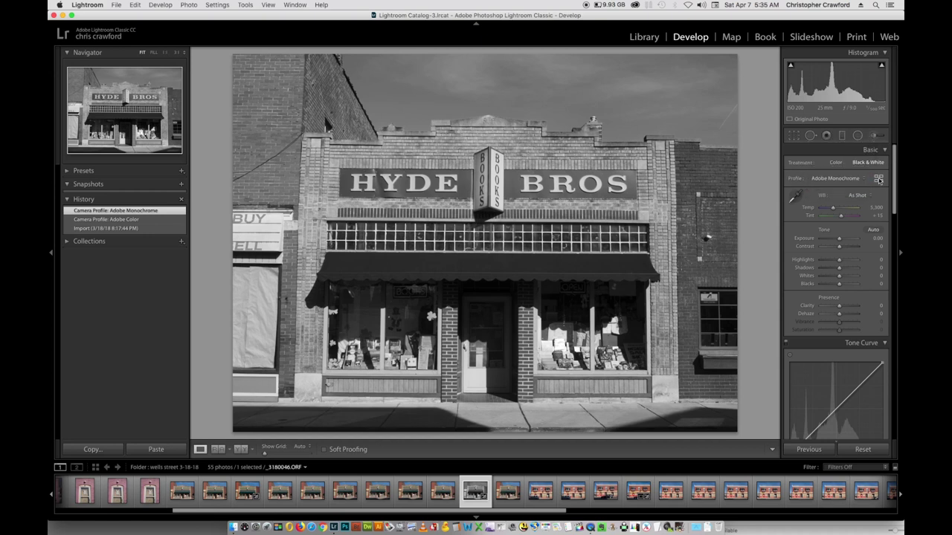
# Browse all available profiles and preview the Camera Matching, Artistic, Vintage, Modern and B&W groups on the photo
pyautogui.click(878, 180)
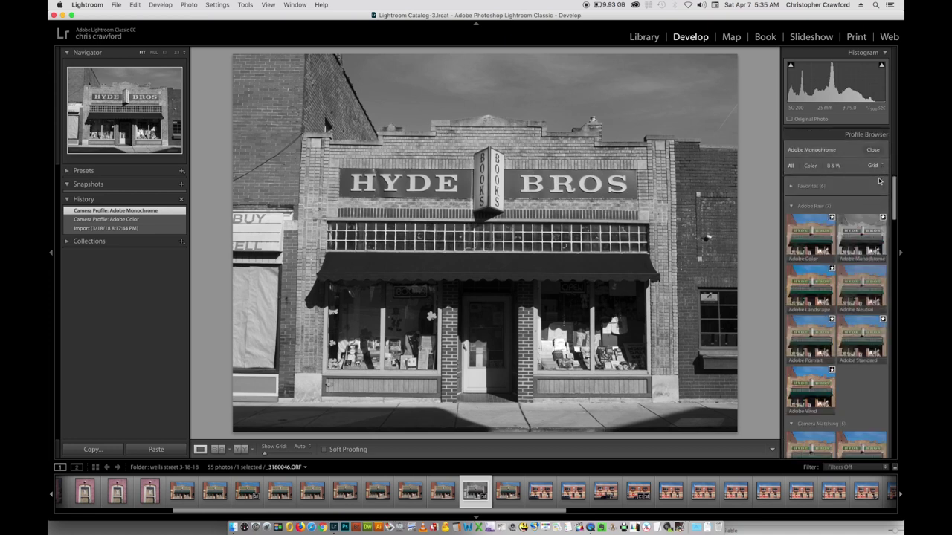
pyautogui.moveTo(894, 195); pyautogui.dragTo(884, 228)
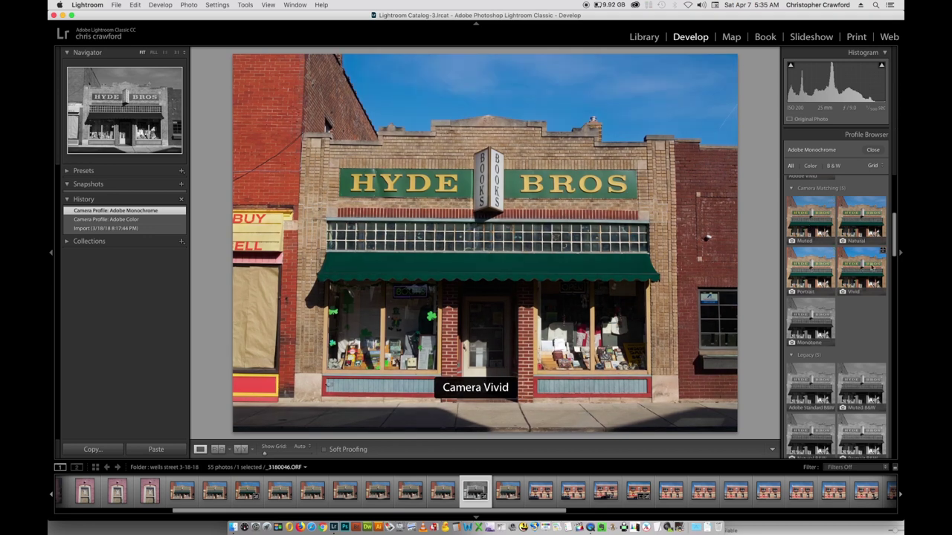
pyautogui.moveTo(894, 233); pyautogui.dragTo(883, 282)
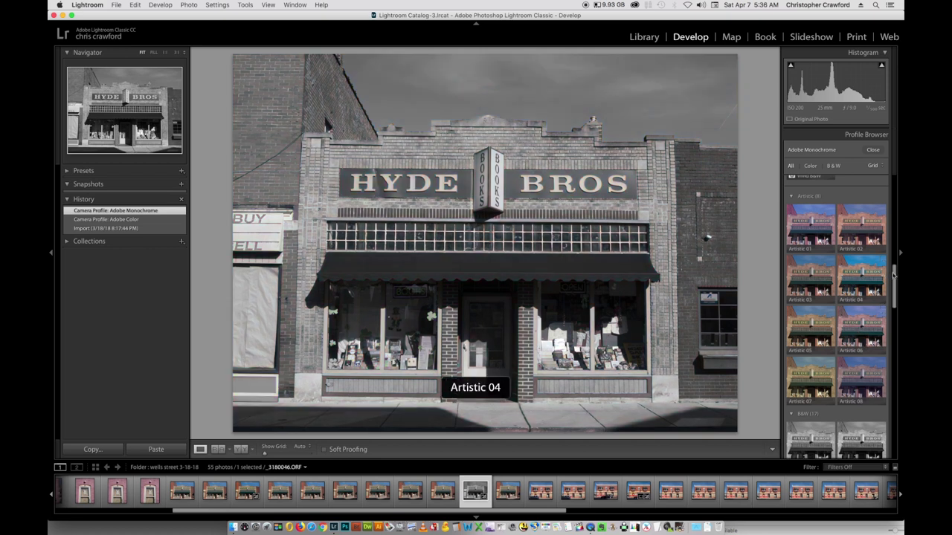
pyautogui.moveTo(893, 273); pyautogui.dragTo(891, 293)
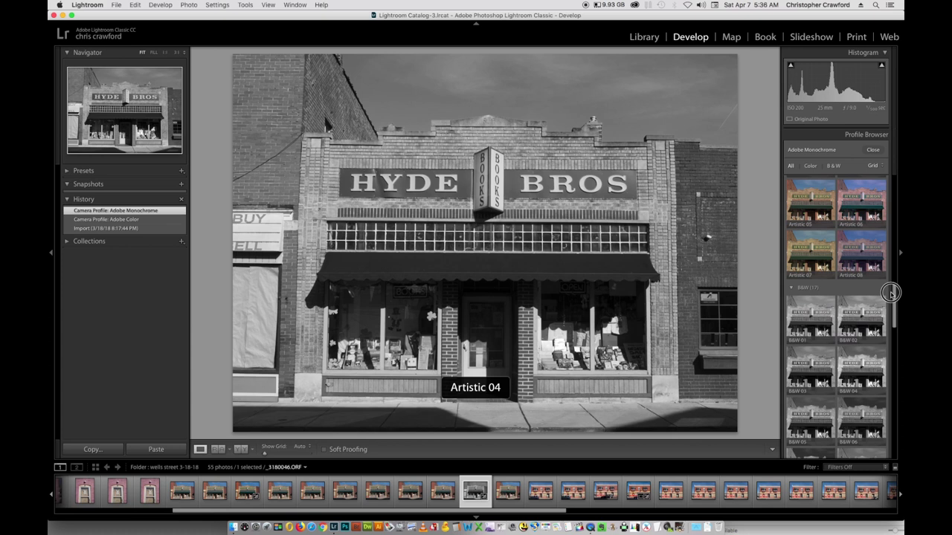
pyautogui.moveTo(891, 292); pyautogui.dragTo(869, 424)
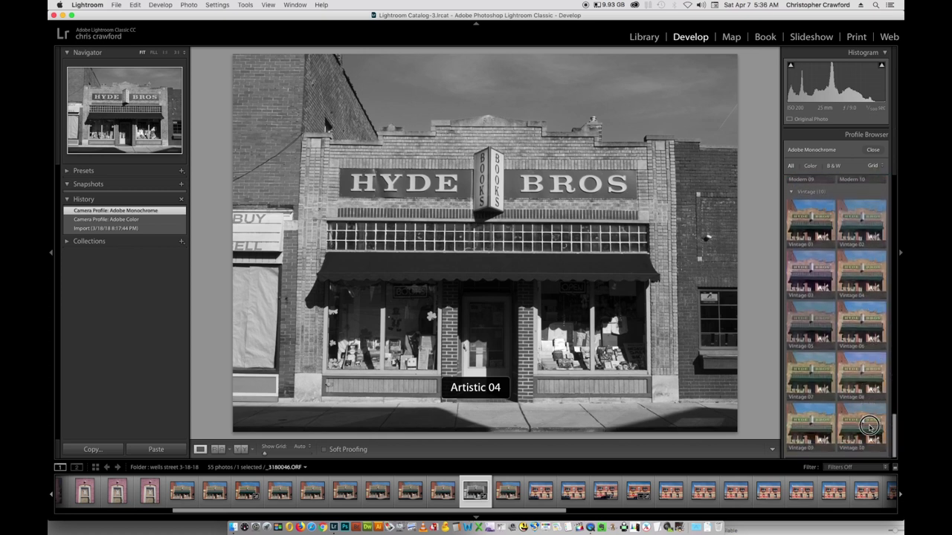
pyautogui.scroll(2, 825, 342)
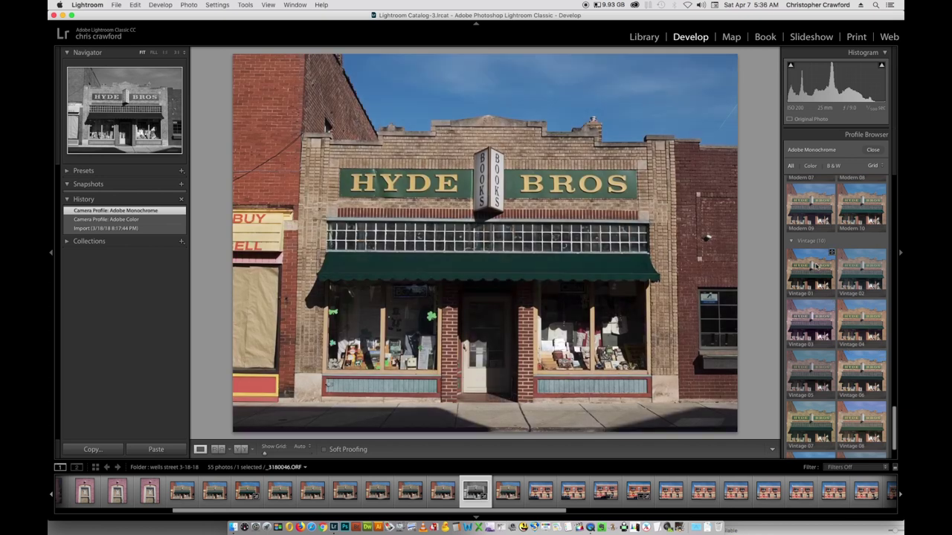
pyautogui.moveTo(896, 413); pyautogui.dragTo(894, 359)
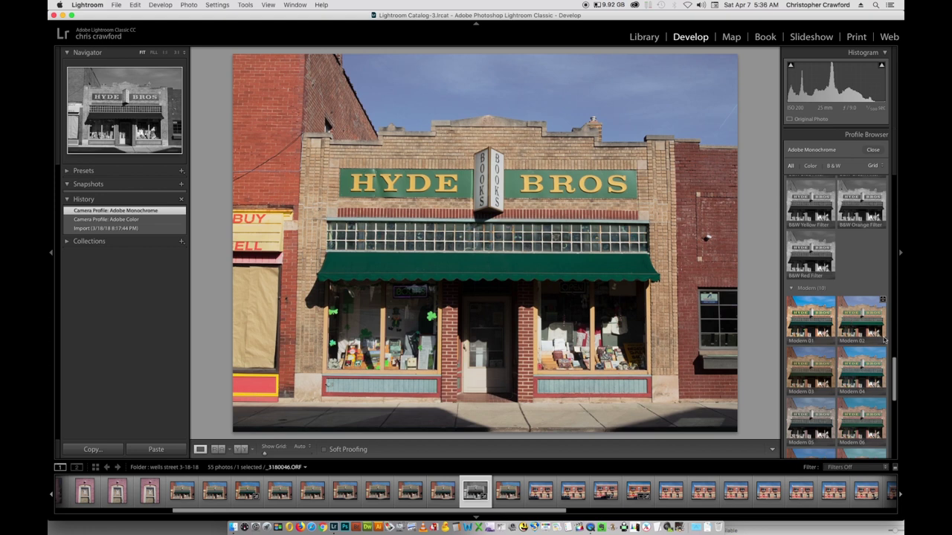
pyautogui.moveTo(894, 364); pyautogui.dragTo(898, 306)
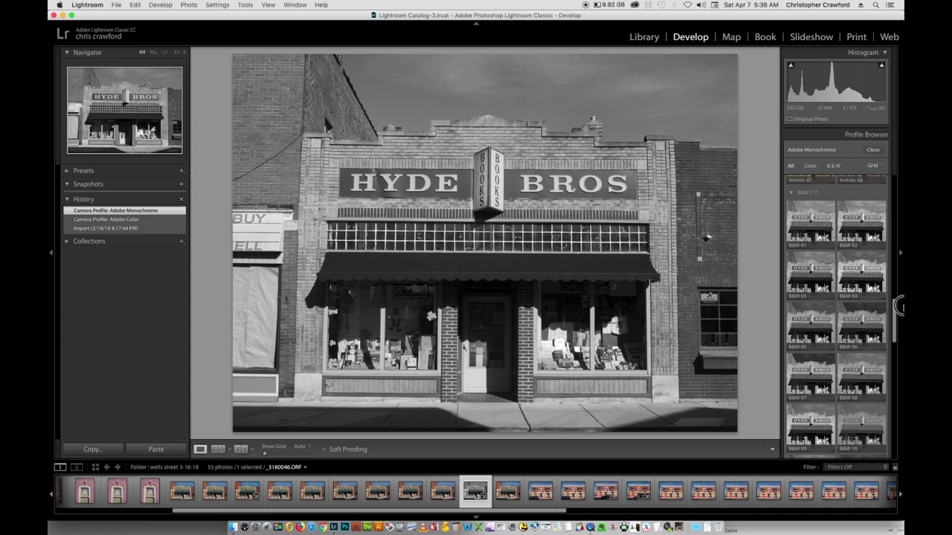
pyautogui.scroll(-1, 901, 305)
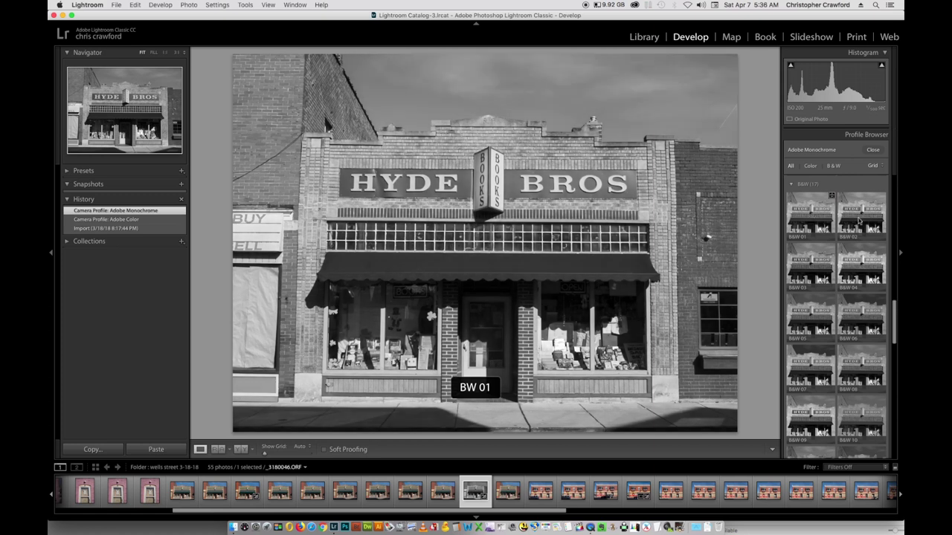
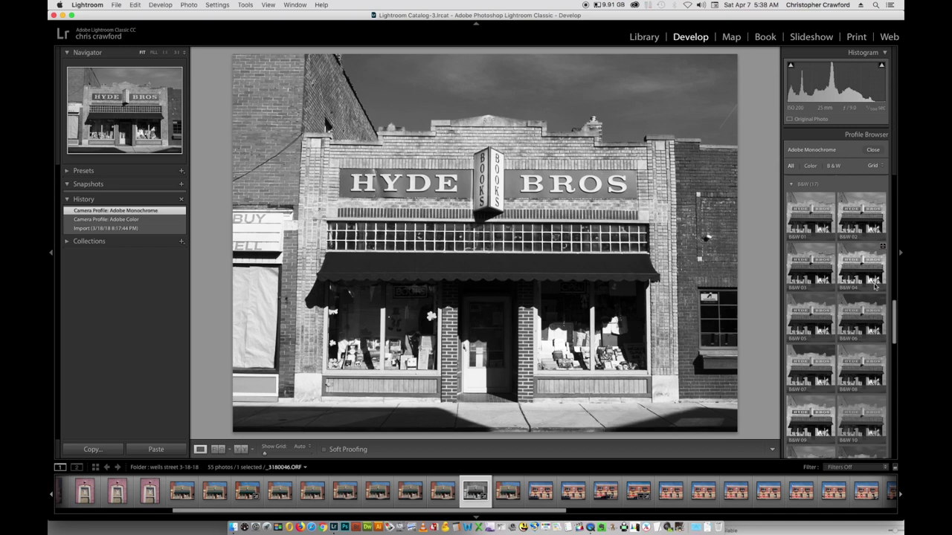
pyautogui.moveTo(897, 308); pyautogui.dragTo(898, 336)
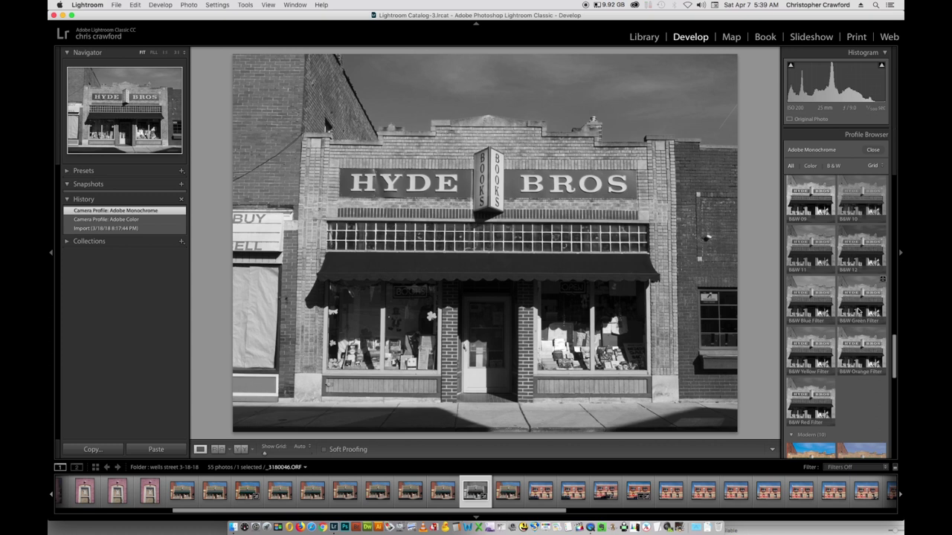
# Apply the B&W 01 profile to the photo
pyautogui.click(871, 355)
pyautogui.moveTo(893, 355); pyautogui.dragTo(895, 294)
pyautogui.click(814, 357)
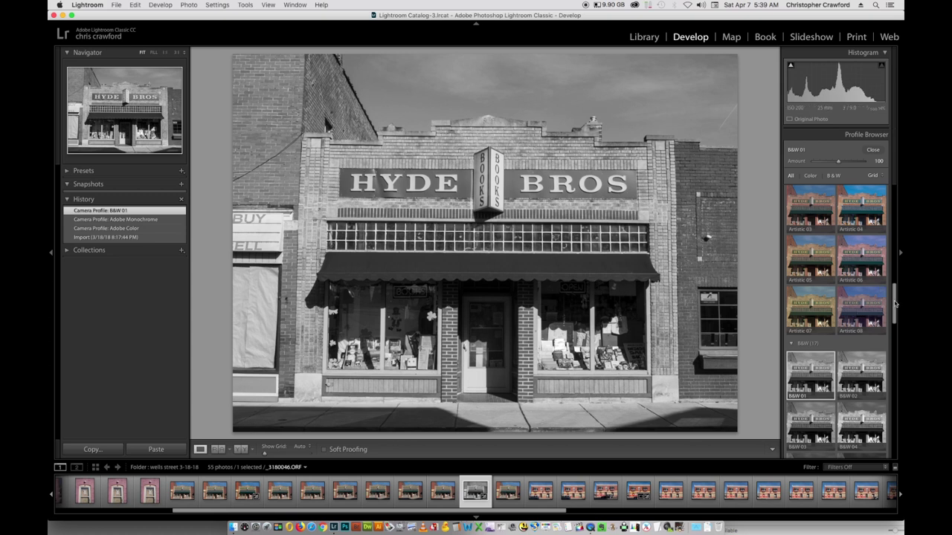
# Switch the photo back to the Adobe Monochrome profile to compare it with B&W 01
pyautogui.moveTo(895, 303); pyautogui.dragTo(894, 201)
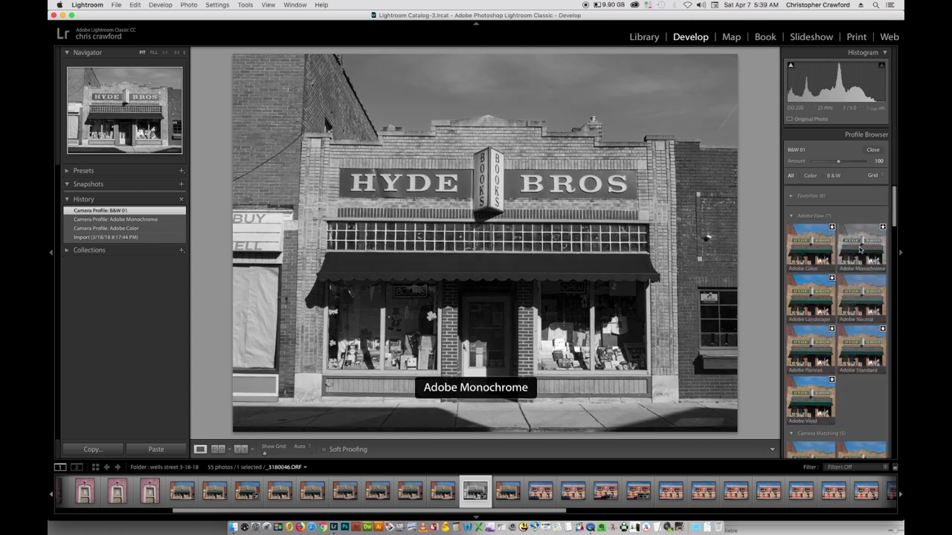
pyautogui.click(860, 249)
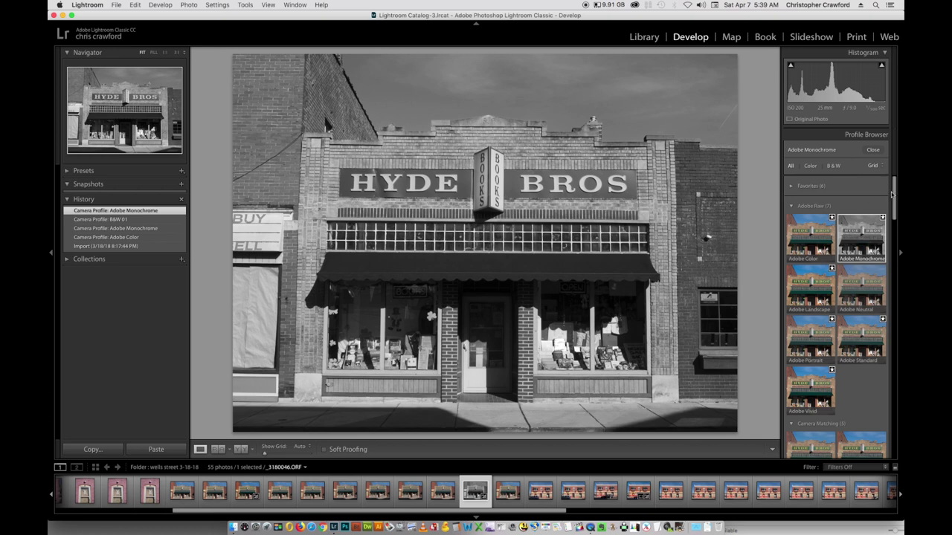
pyautogui.scroll(-1, 894, 195)
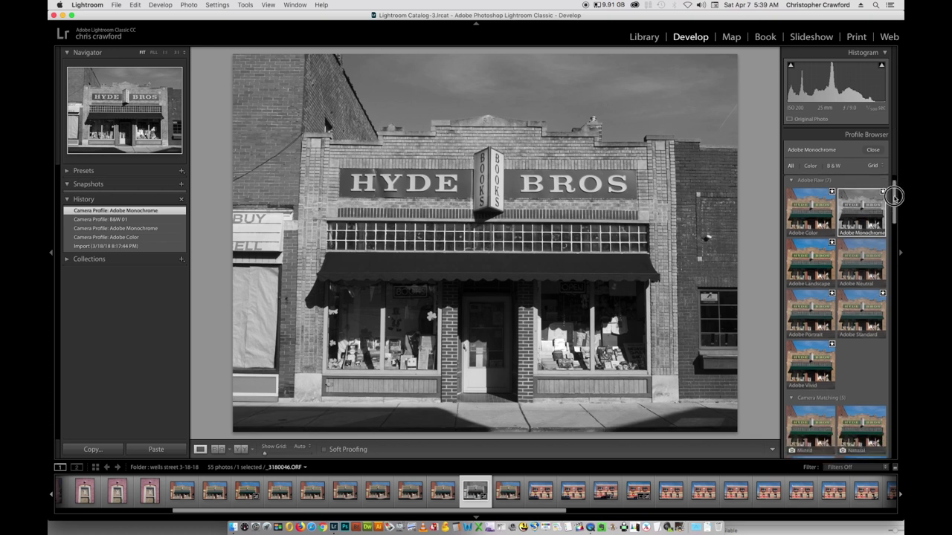
pyautogui.moveTo(892, 193); pyautogui.dragTo(885, 222)
pyautogui.scroll(5, 885, 223)
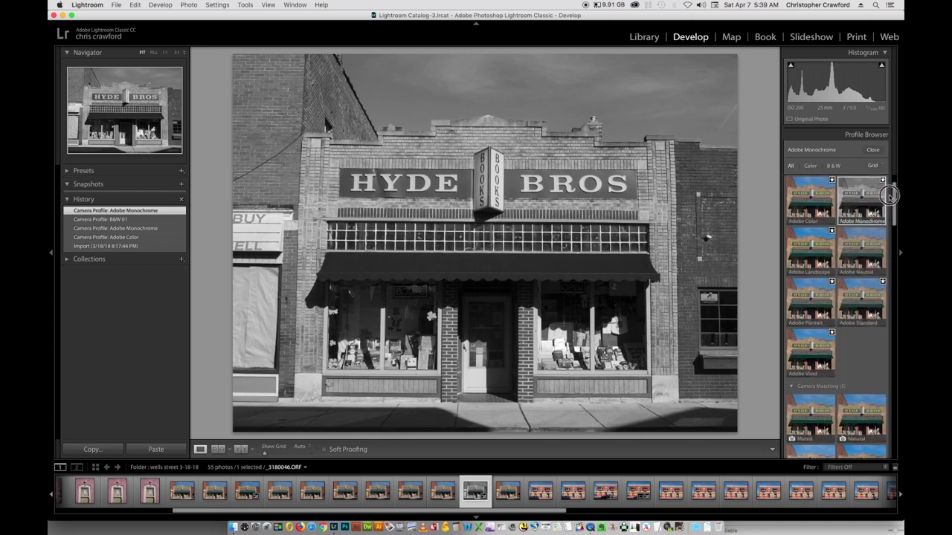
pyautogui.click(868, 240)
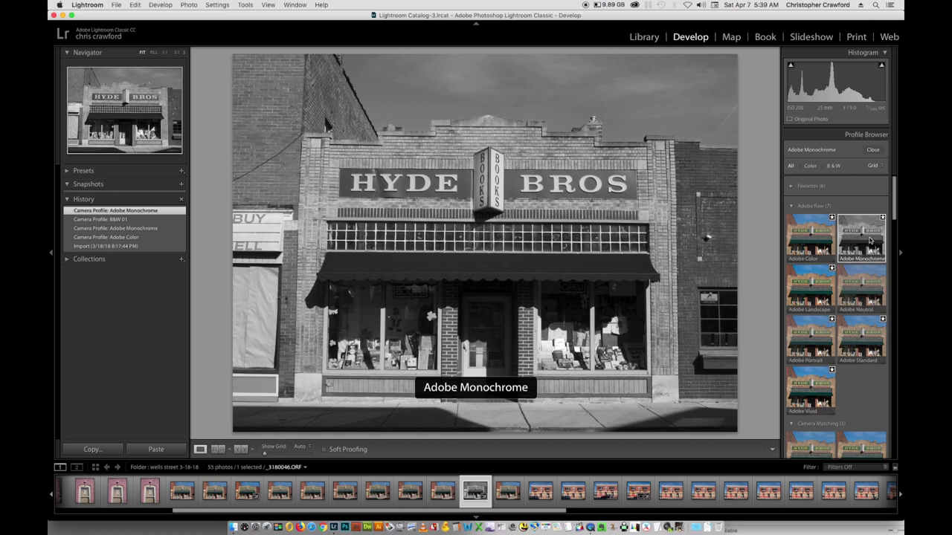
# Reapply the B&W 01 profile and try out its Amount setting, leaving it at 100
pyautogui.moveTo(895, 203); pyautogui.dragTo(892, 327)
pyautogui.click(814, 272)
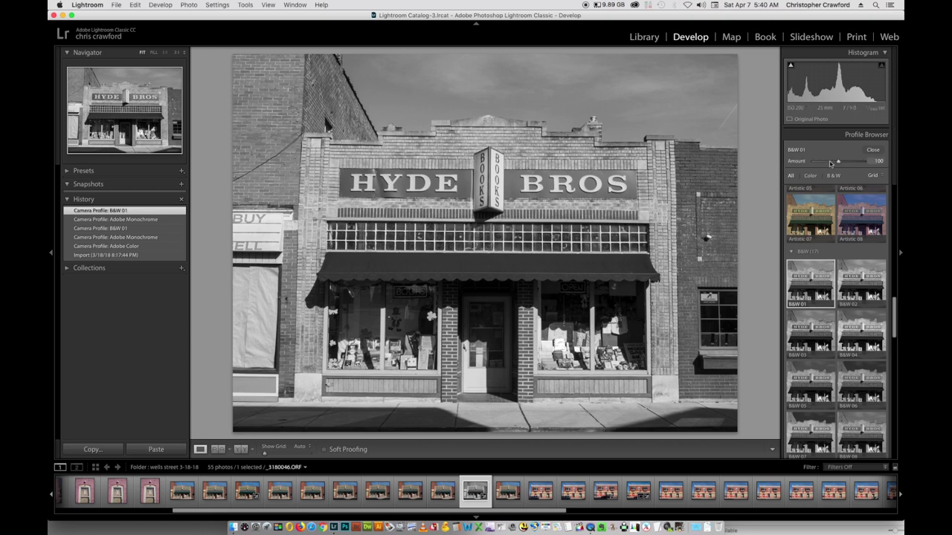
pyautogui.moveTo(841, 164)
pyautogui.mouseDown()
pyautogui.moveTo(818, 164)
pyautogui.moveTo(852, 164)
pyautogui.moveTo(821, 164)
pyautogui.moveTo(838, 164)
pyautogui.mouseUp()
pyautogui.moveTo(838, 165); pyautogui.dragTo(838, 164)
# Restore the Adobe Monochrome profile and close the Profile Browser
pyautogui.scroll(5, 896, 215)
pyautogui.click(862, 234)
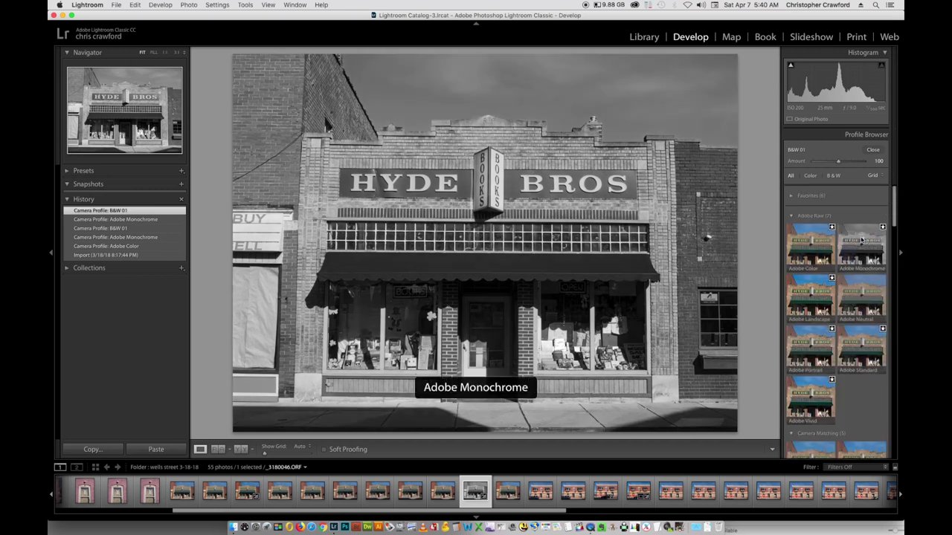
pyautogui.click(872, 151)
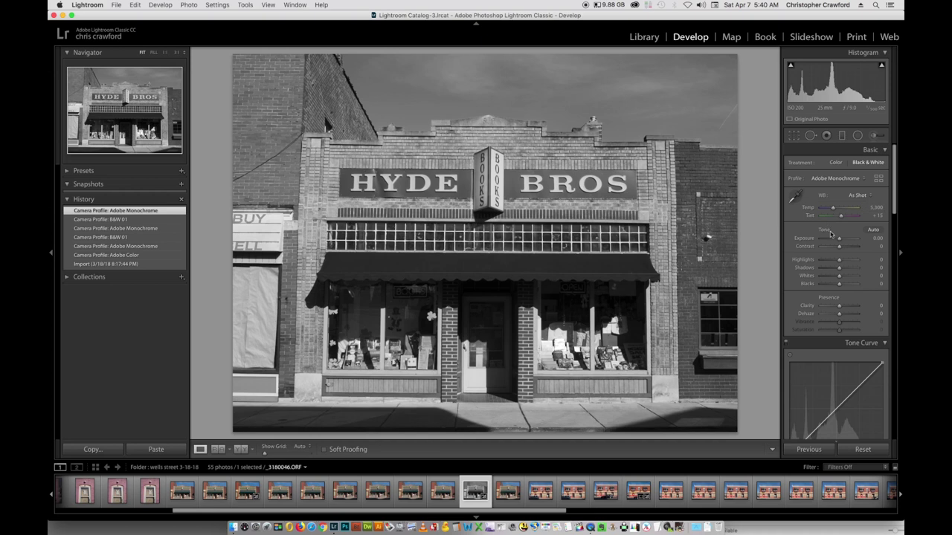
# Try out exposure changes up to about +0.55 on the black-and-white photo, and reset the exposure to 0
pyautogui.moveTo(893, 195); pyautogui.dragTo(894, 205)
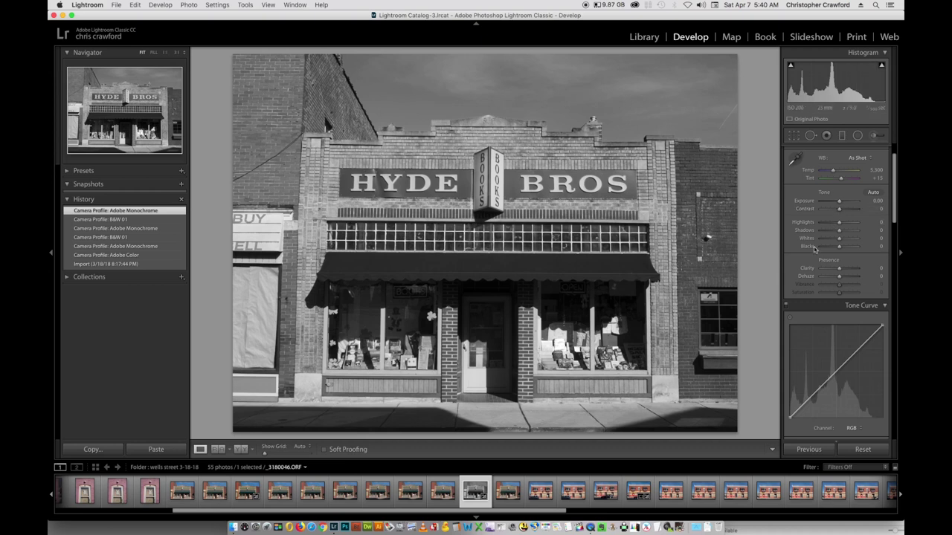
pyautogui.moveTo(839, 202); pyautogui.dragTo(840, 202)
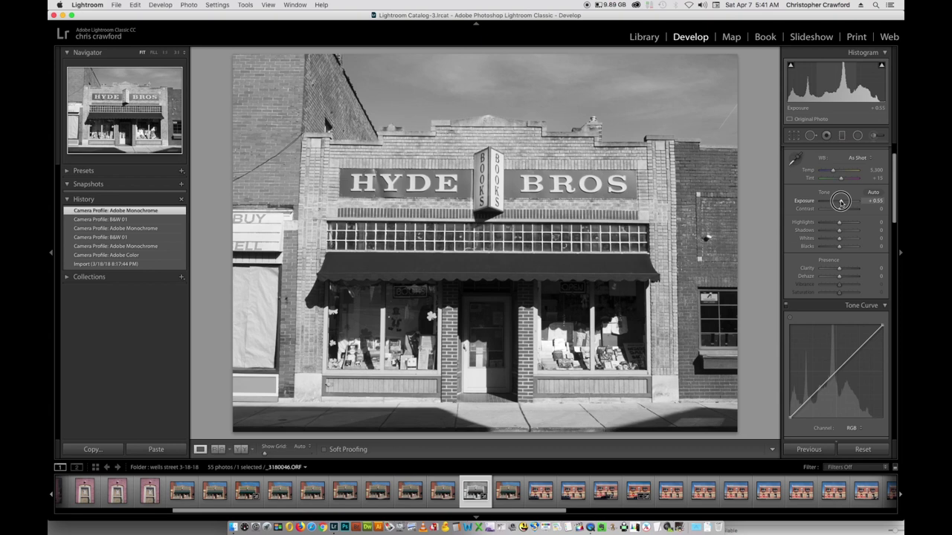
pyautogui.moveTo(840, 201); pyautogui.dragTo(838, 202)
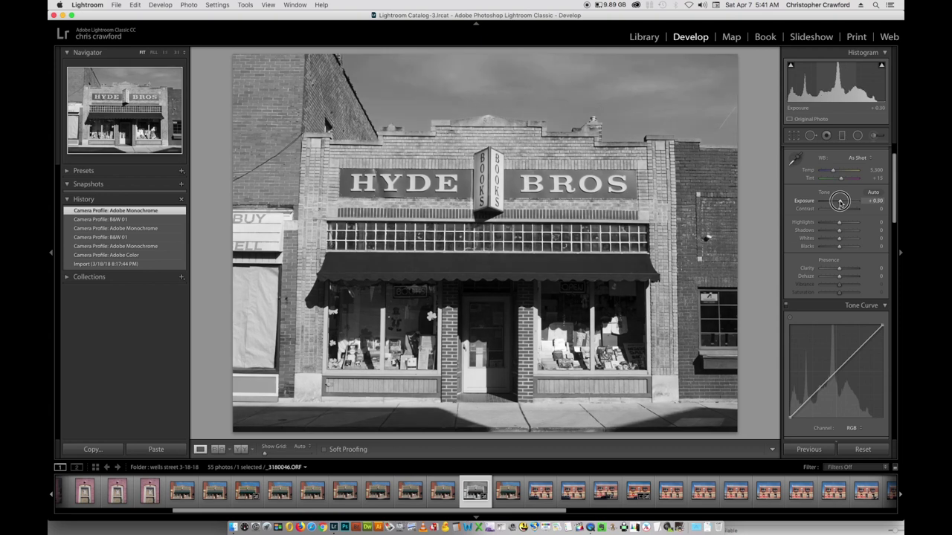
pyautogui.moveTo(840, 201); pyautogui.dragTo(838, 201)
pyautogui.moveTo(838, 201); pyautogui.dragTo(841, 201)
pyautogui.click(877, 201)
pyautogui.write('0')
pyautogui.press('Tab')
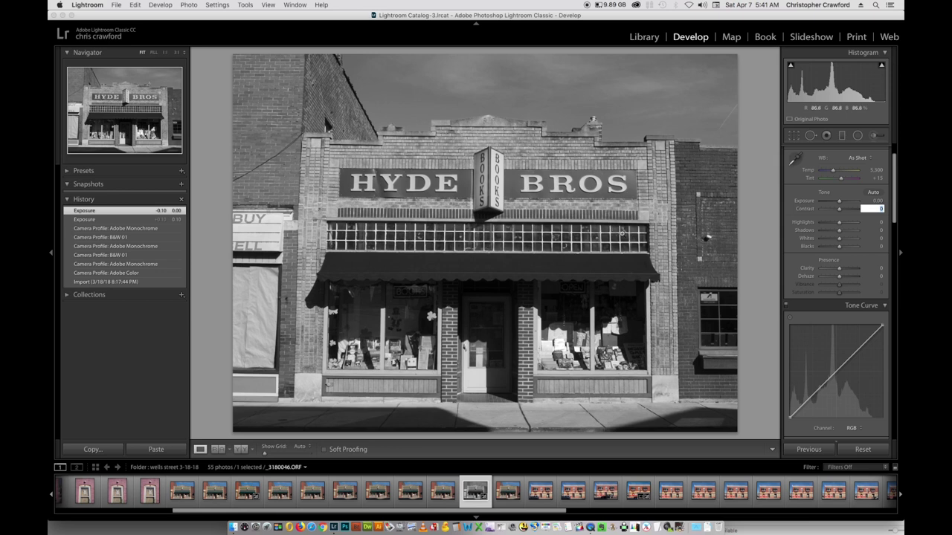
# Try a contrast of +94 on the photo and return the contrast to 0
pyautogui.moveTo(838, 210); pyautogui.dragTo(856, 209)
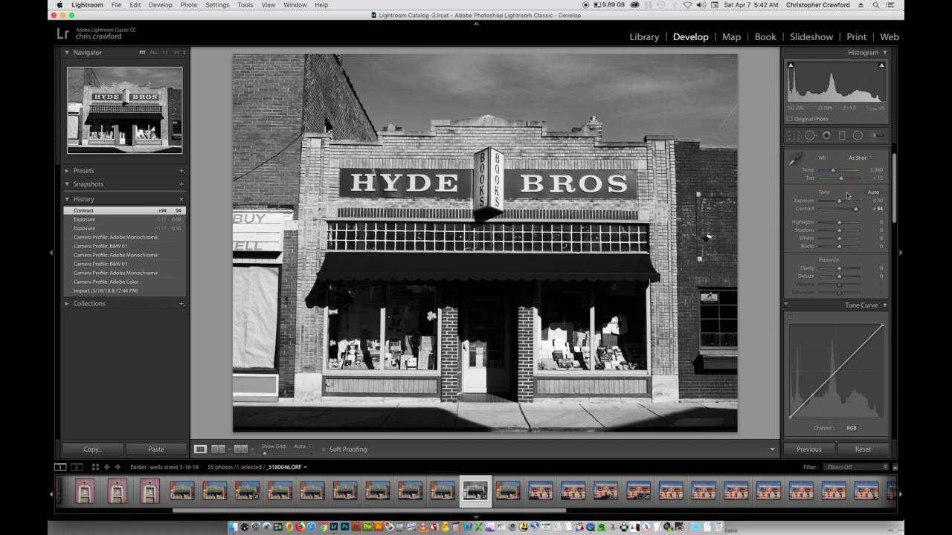
pyautogui.moveTo(854, 211); pyautogui.dragTo(837, 209)
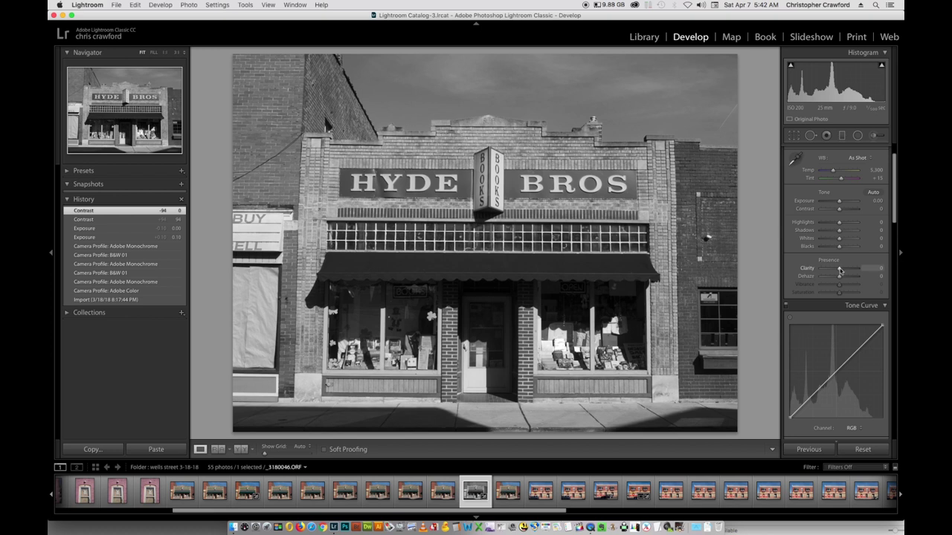
# Raise the clarity to +71 and inspect the brick detail around the BOOKS sign
pyautogui.moveTo(839, 271); pyautogui.dragTo(852, 271)
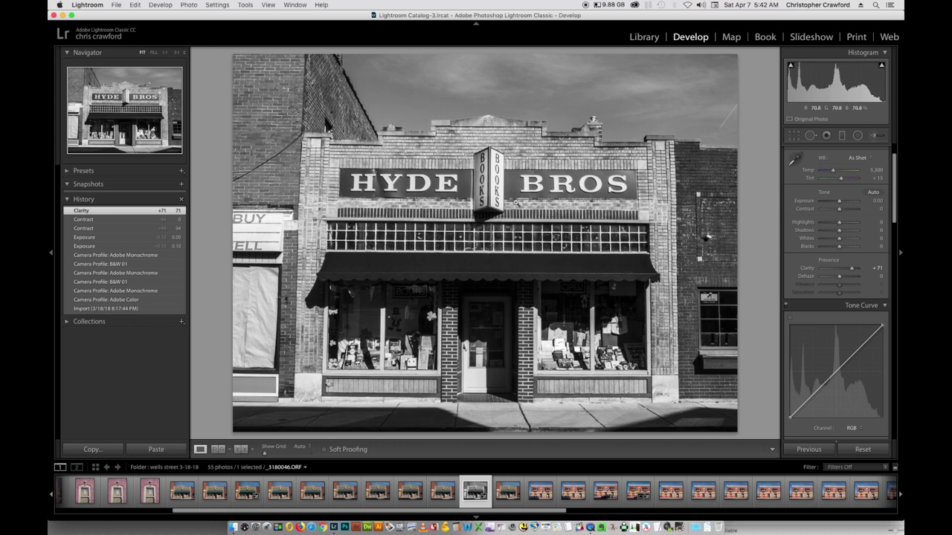
pyautogui.click(500, 180)
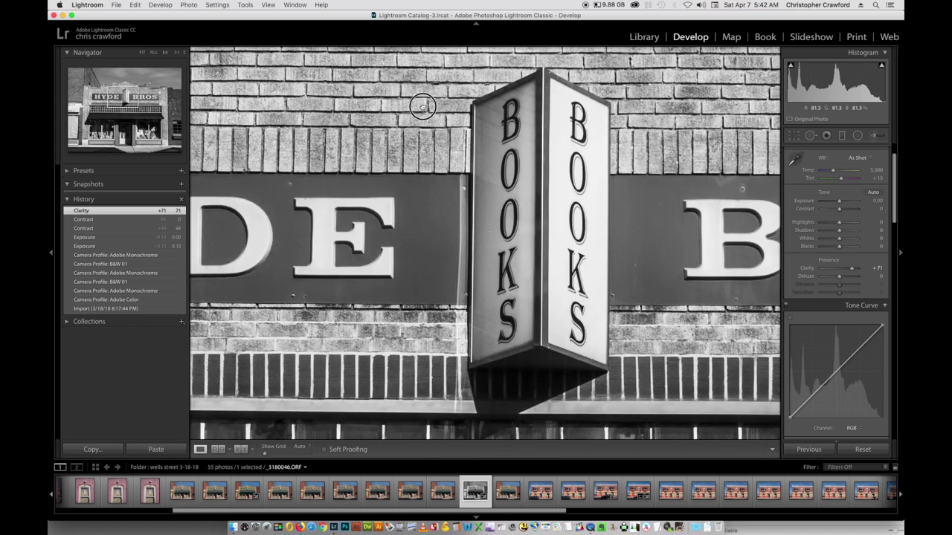
# Set Dehaze to +33 on the whole photo and inspect the detail of the white BUY/SELL sign up close
pyautogui.moveTo(423, 106); pyautogui.dragTo(484, 230)
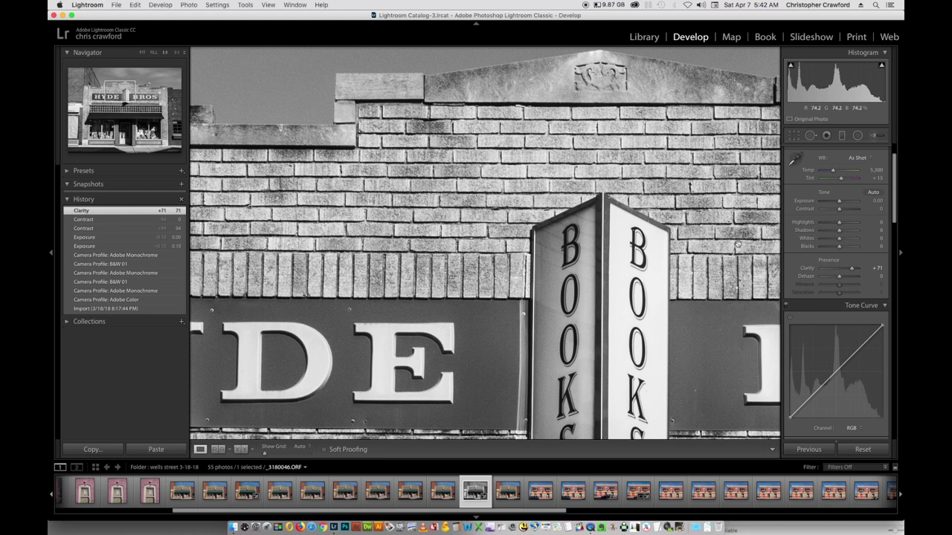
pyautogui.click(722, 270)
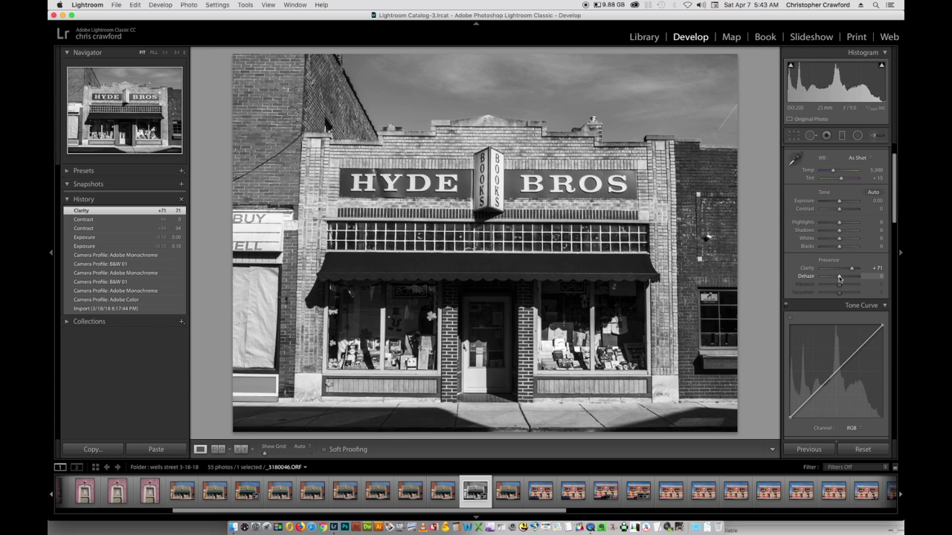
pyautogui.moveTo(838, 279); pyautogui.dragTo(845, 277)
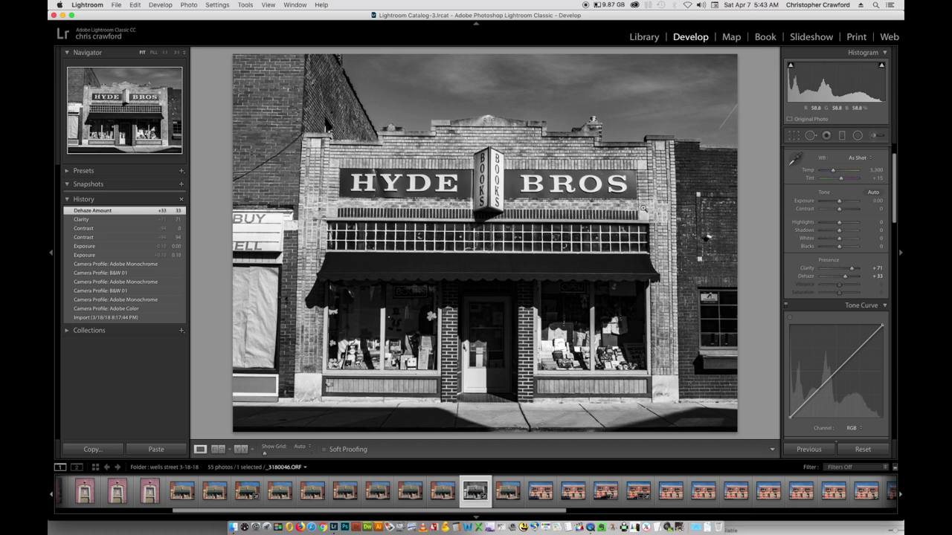
pyautogui.click(270, 230)
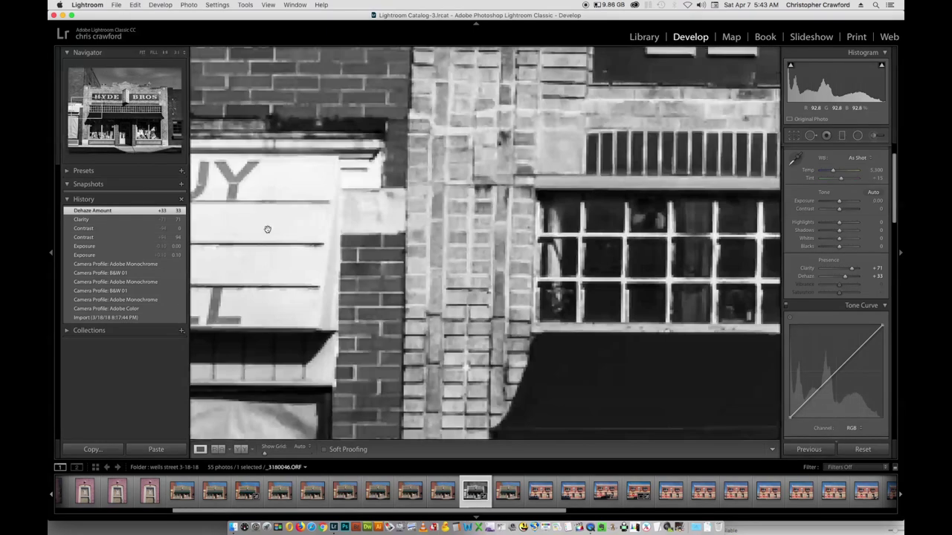
pyautogui.moveTo(348, 226); pyautogui.dragTo(415, 212)
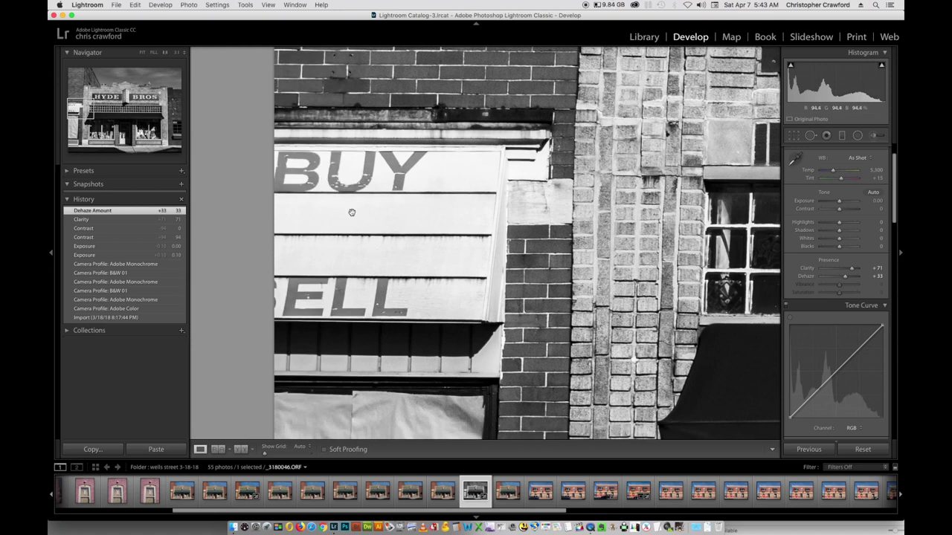
pyautogui.click(574, 262)
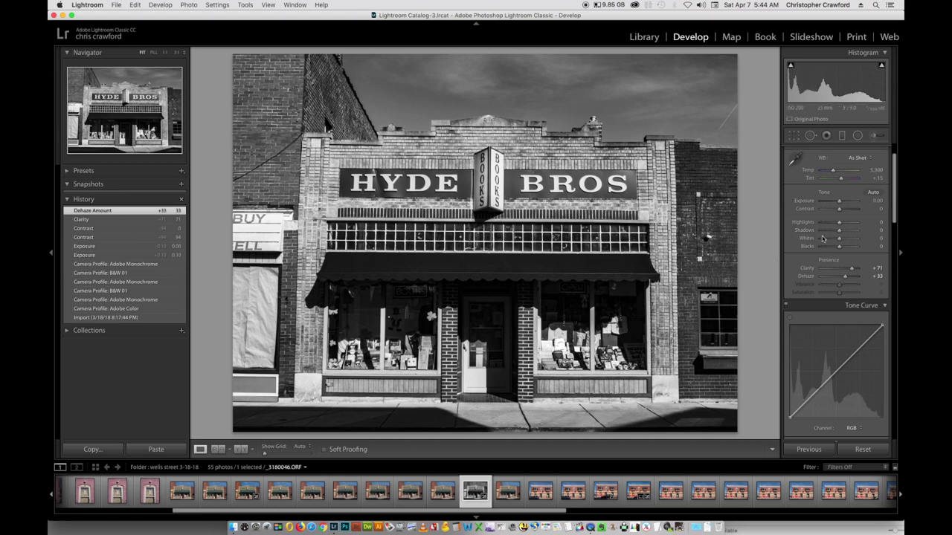
# Adjust the basic tone settings to Shadows +60, Dehaze +50 and Highlights -11
pyautogui.moveTo(840, 233); pyautogui.dragTo(851, 232)
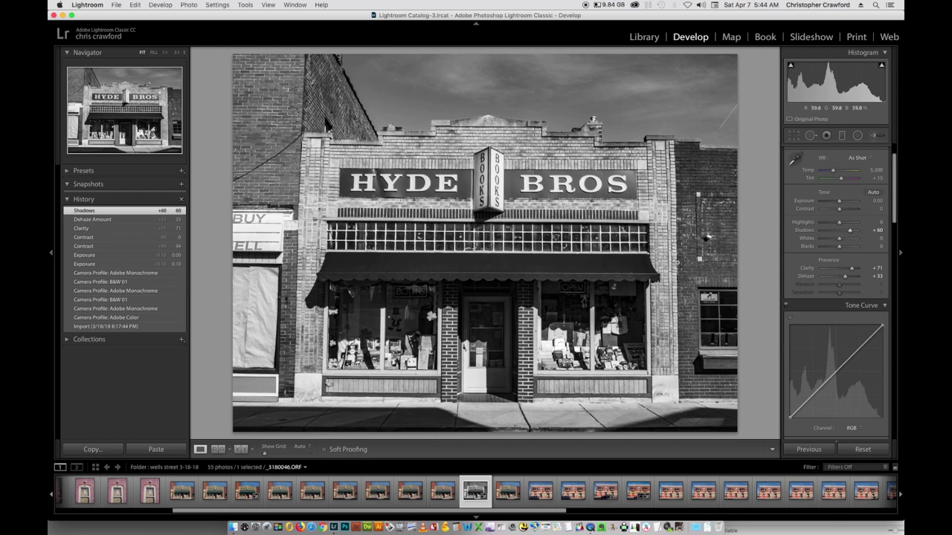
pyautogui.moveTo(845, 278); pyautogui.dragTo(848, 276)
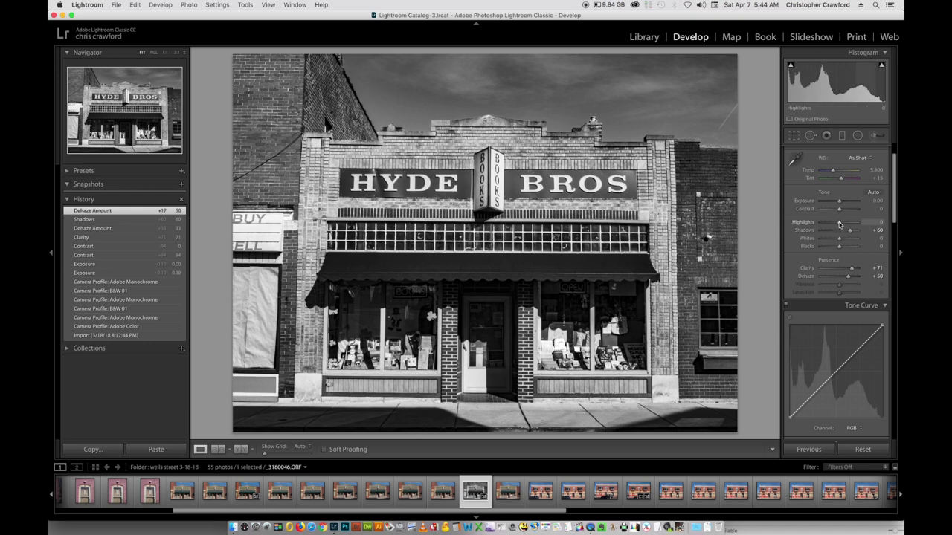
pyautogui.moveTo(839, 223); pyautogui.dragTo(837, 225)
pyautogui.moveTo(836, 225); pyautogui.dragTo(836, 225)
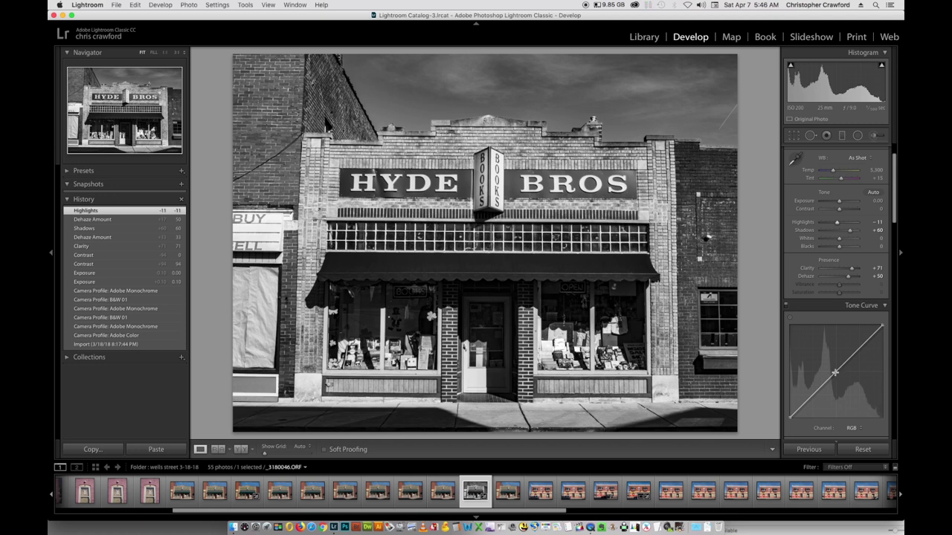
# Darken the midtones by lowering the middle of the tone curve to about 52.2 / 46.3 %, and set Shadows to +70
pyautogui.moveTo(835, 372); pyautogui.dragTo(838, 377)
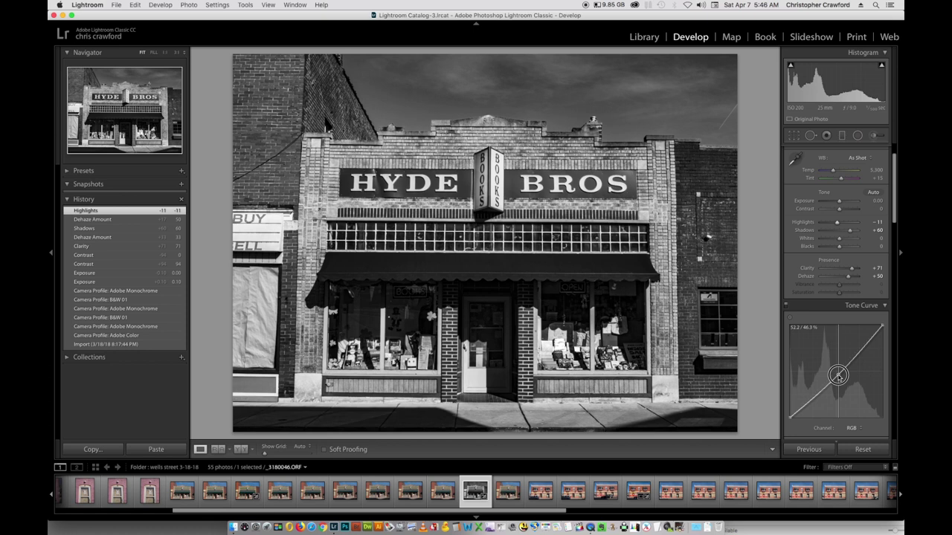
pyautogui.moveTo(838, 376); pyautogui.dragTo(838, 376)
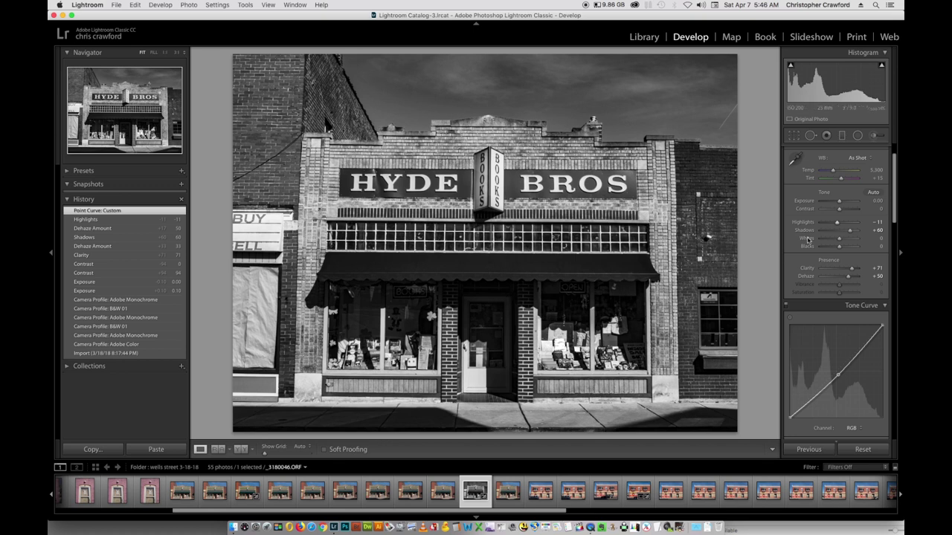
pyautogui.moveTo(850, 230); pyautogui.dragTo(854, 233)
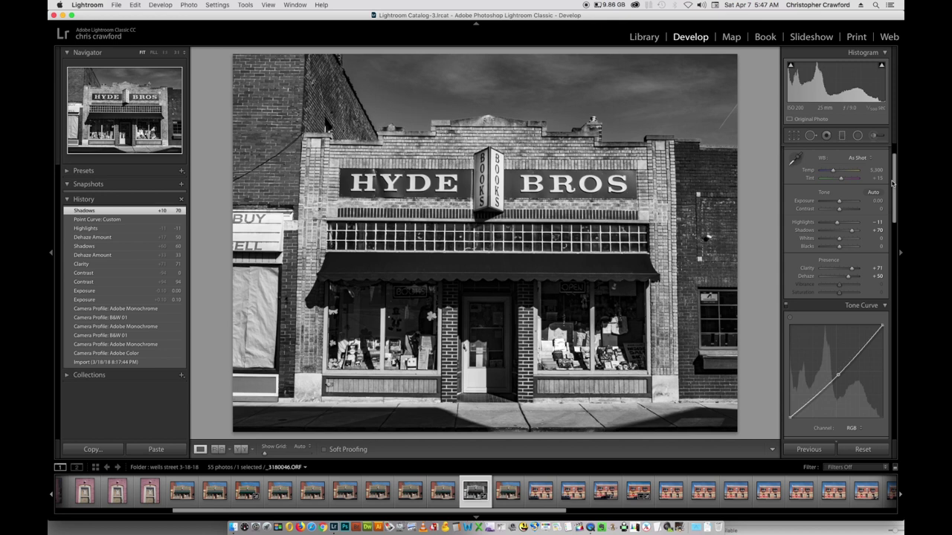
# Check the sky in the neighbouring color version of the photo and set Blue to -35 in the Black & White Mix
pyautogui.moveTo(891, 183); pyautogui.dragTo(897, 233)
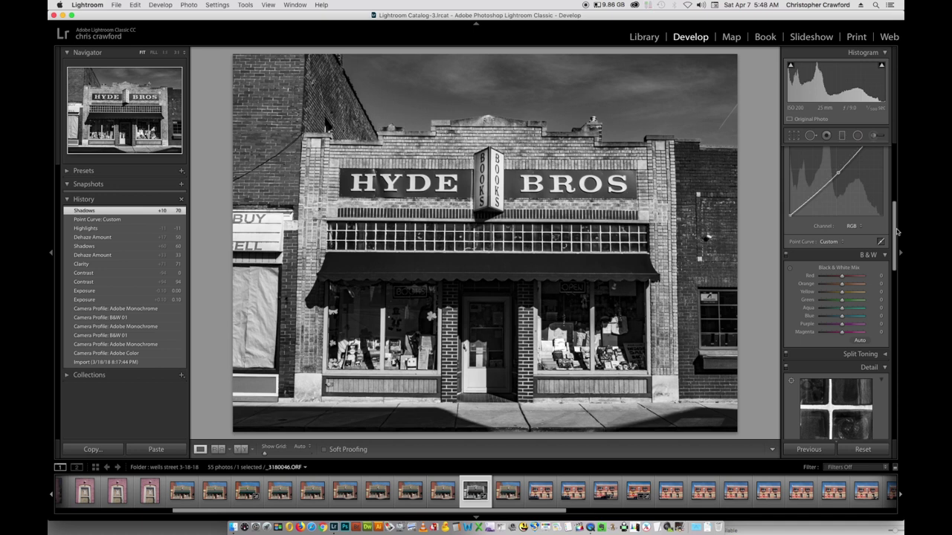
pyautogui.scroll(-3, 896, 230)
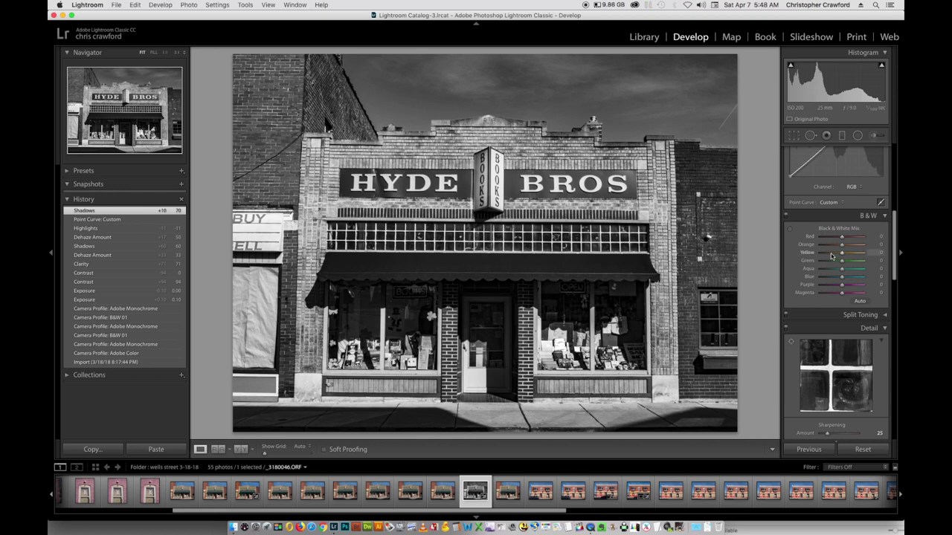
pyautogui.click(442, 491)
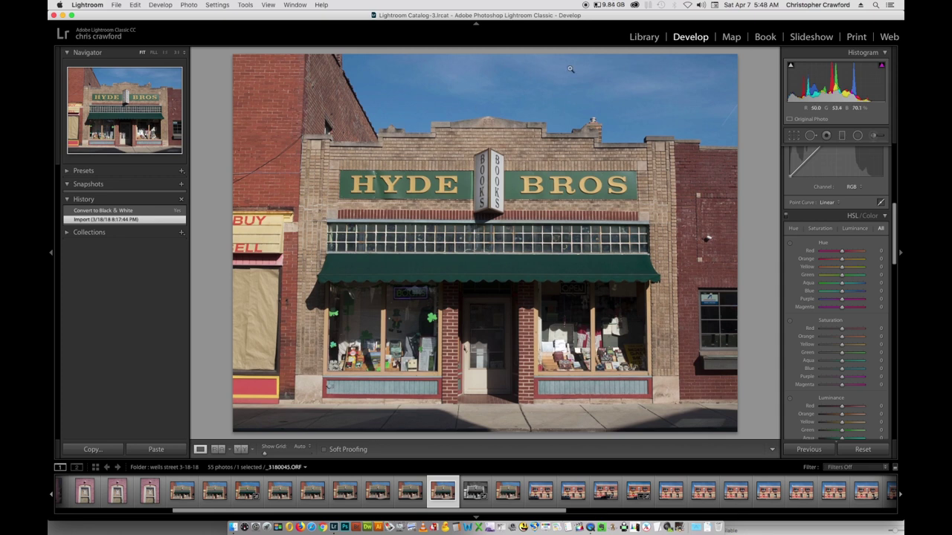
pyautogui.click(474, 492)
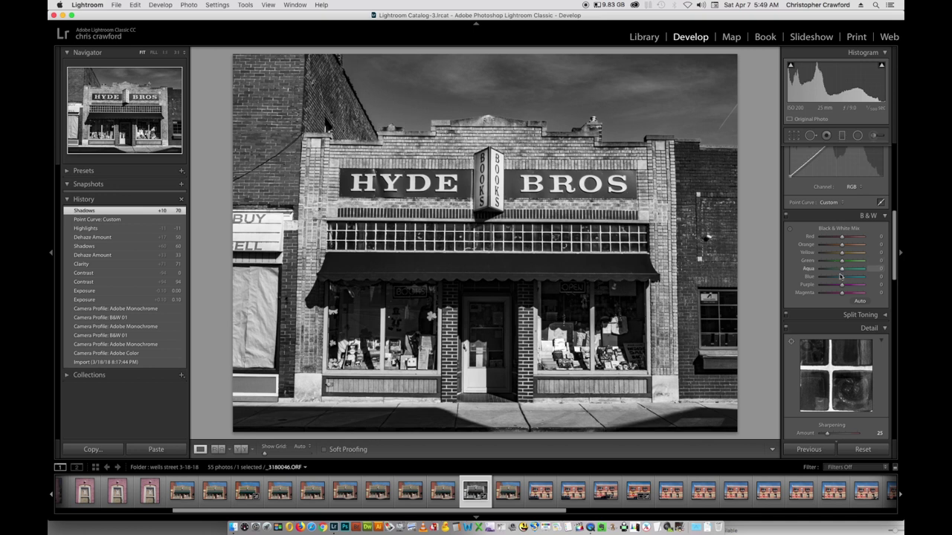
pyautogui.moveTo(842, 279); pyautogui.dragTo(833, 276)
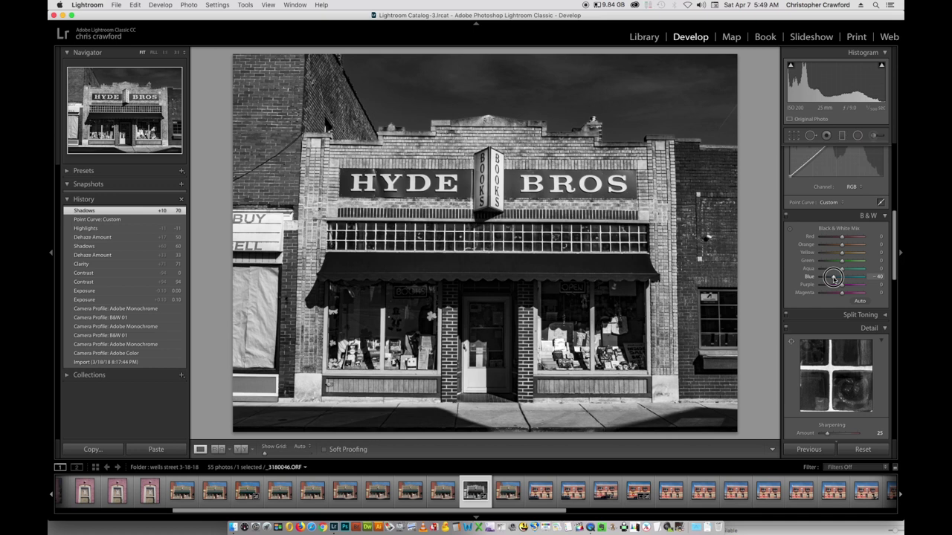
pyautogui.moveTo(833, 278)
pyautogui.mouseDown()
pyautogui.moveTo(845, 278)
pyautogui.moveTo(835, 278)
pyautogui.mouseUp()
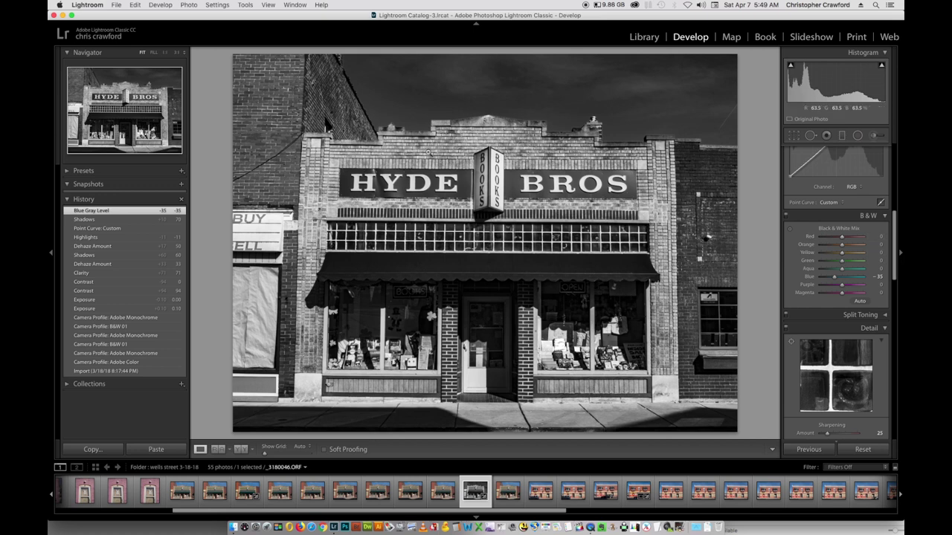
# Check the yellow areas in the color version, try Yellow at -29 and +57 in the Black & White Mix, and return it to 0
pyautogui.click(443, 492)
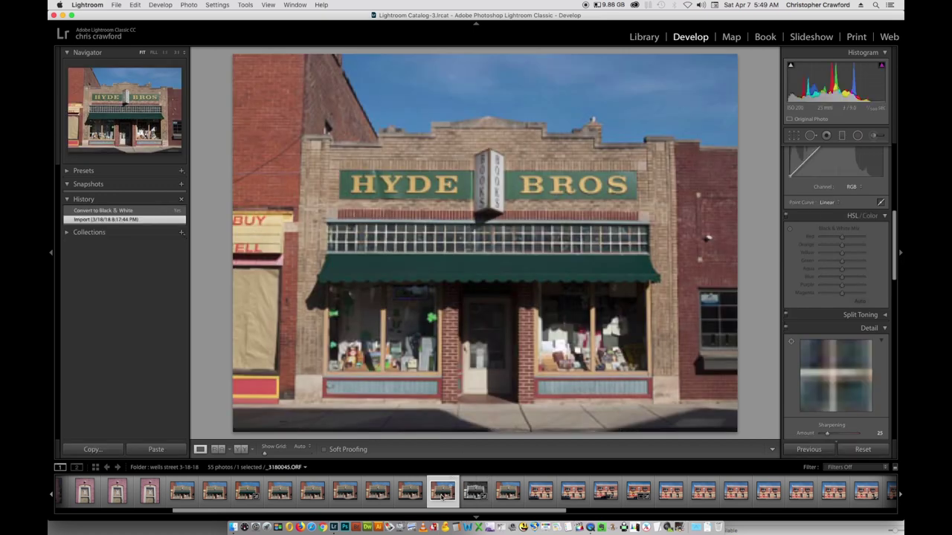
pyautogui.click(468, 493)
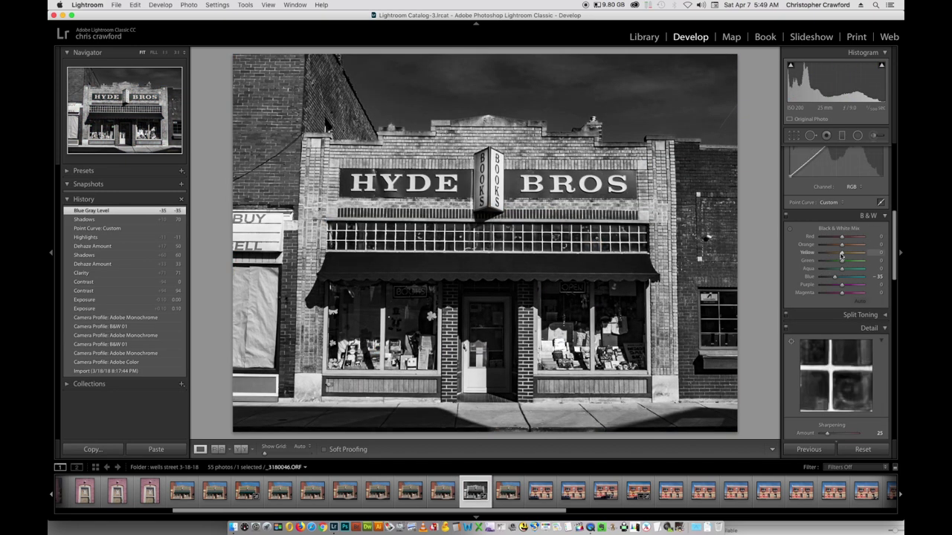
pyautogui.moveTo(843, 253); pyautogui.dragTo(836, 254)
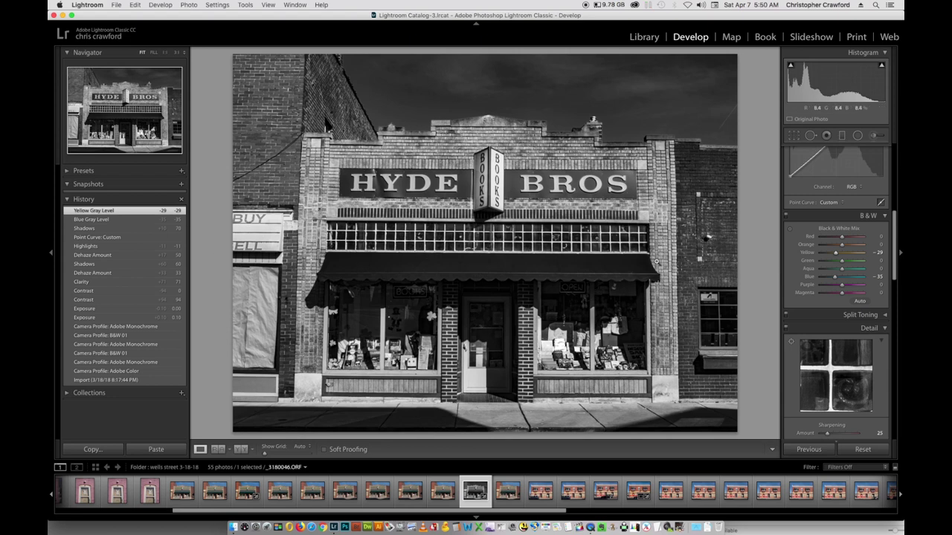
pyautogui.moveTo(835, 254); pyautogui.dragTo(852, 254)
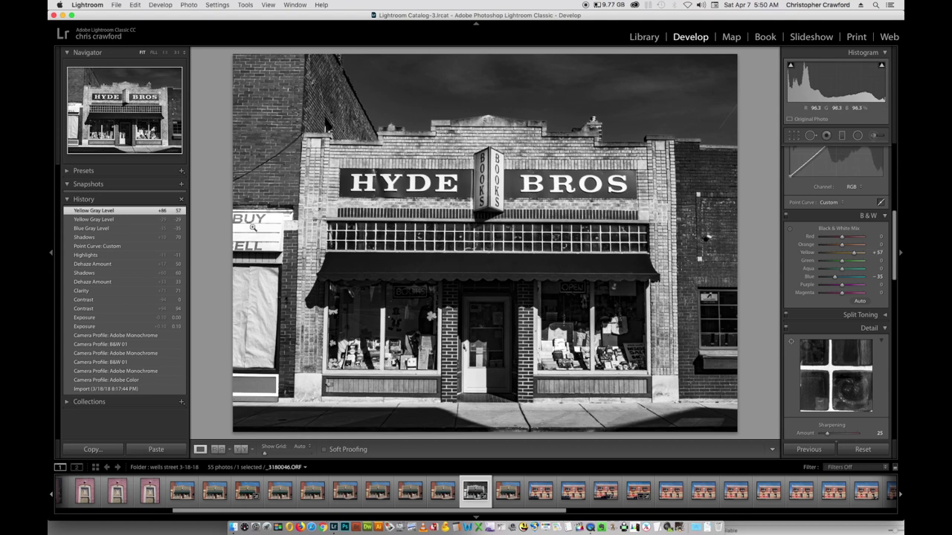
pyautogui.moveTo(854, 253); pyautogui.dragTo(841, 254)
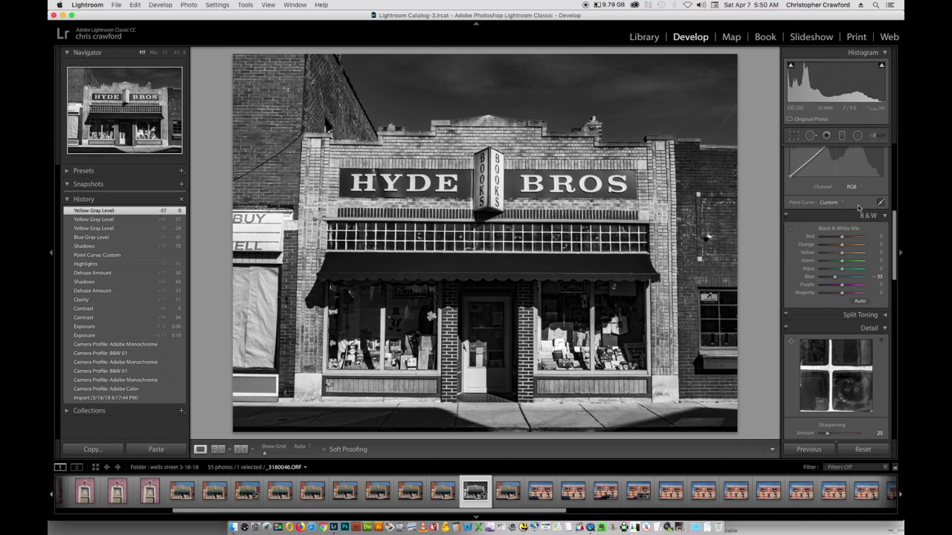
# Set Blue to -22 in the Black & White Mix and review the basic adjustments and tone curve
pyautogui.moveTo(838, 280); pyautogui.dragTo(839, 279)
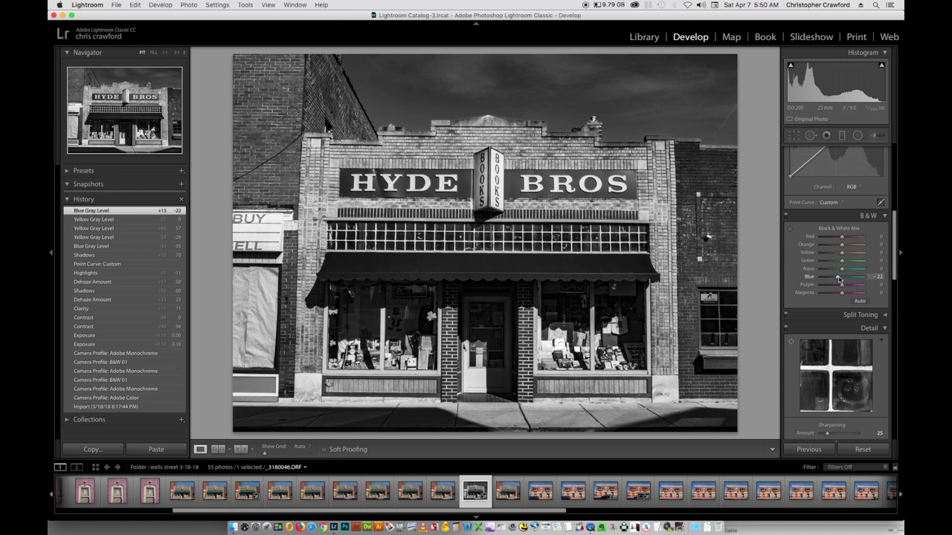
pyautogui.moveTo(895, 221); pyautogui.dragTo(893, 144)
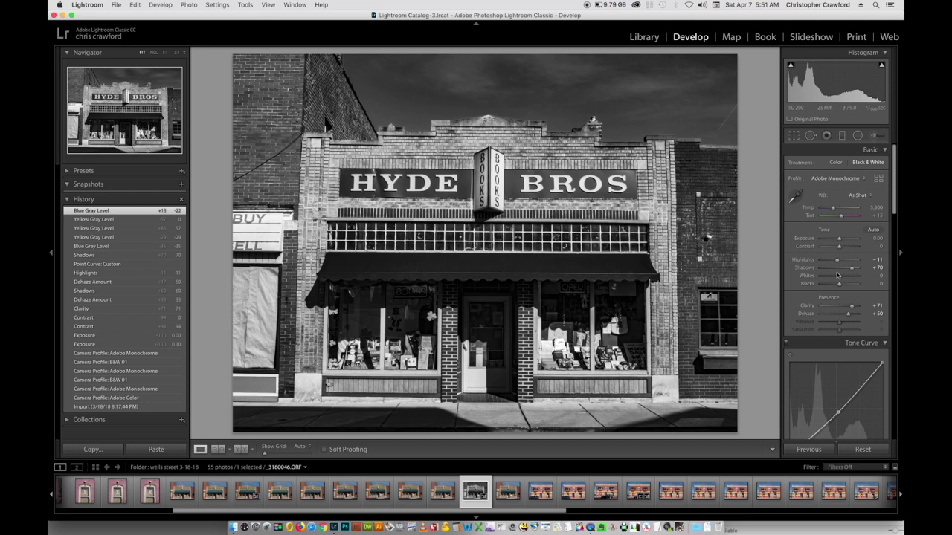
pyautogui.moveTo(893, 197); pyautogui.dragTo(893, 232)
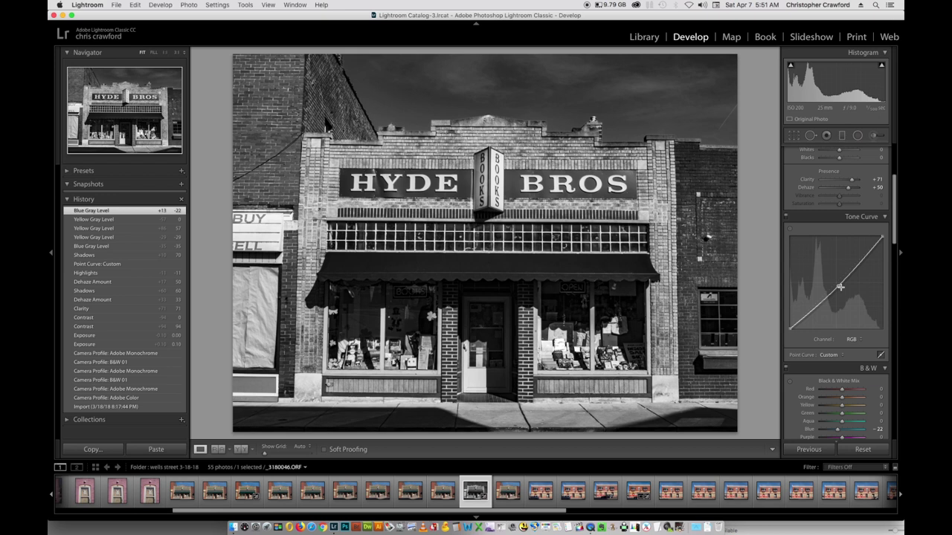
pyautogui.moveTo(893, 224); pyautogui.dragTo(892, 247)
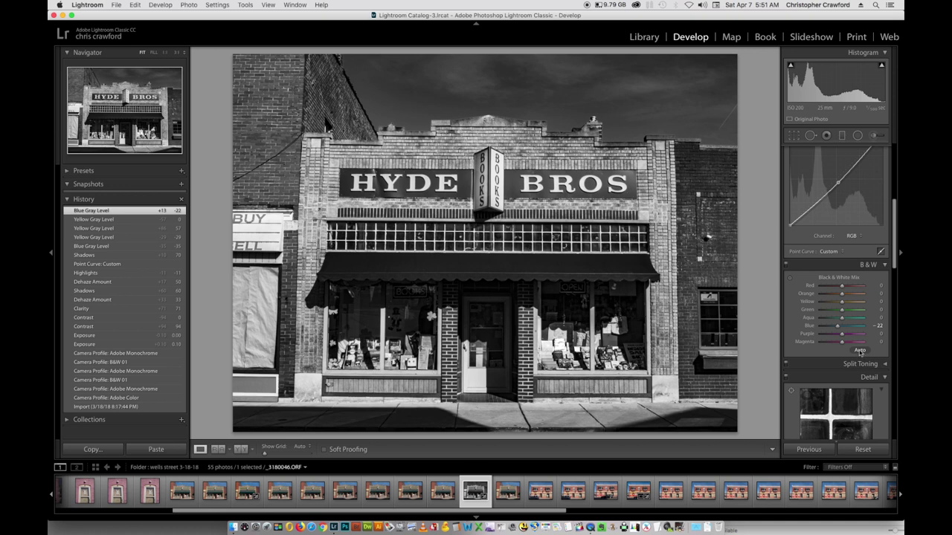
# Try the Auto Black & White Mix, compare it repeatedly with the manual Blue -22 state in the history, and return to the manual mix
pyautogui.click(859, 351)
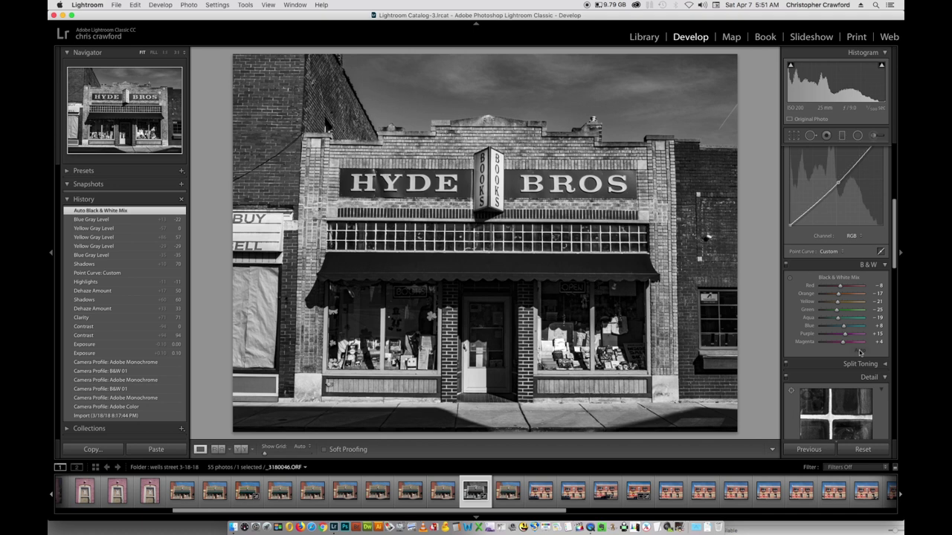
pyautogui.click(98, 220)
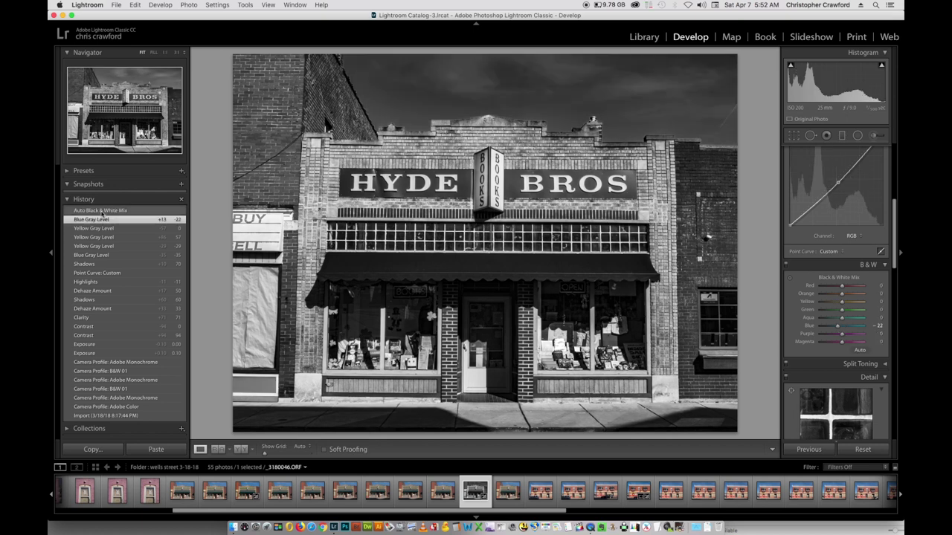
pyautogui.click(102, 212)
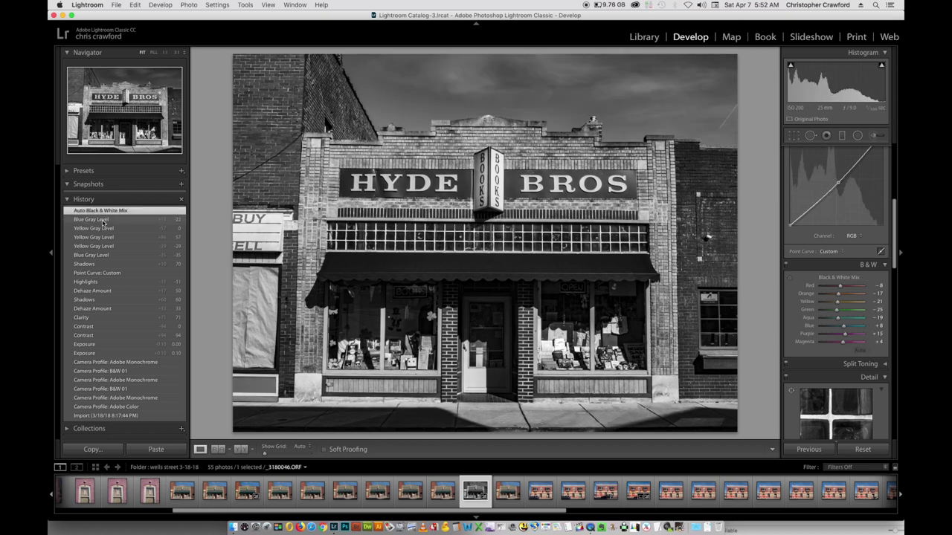
pyautogui.click(104, 220)
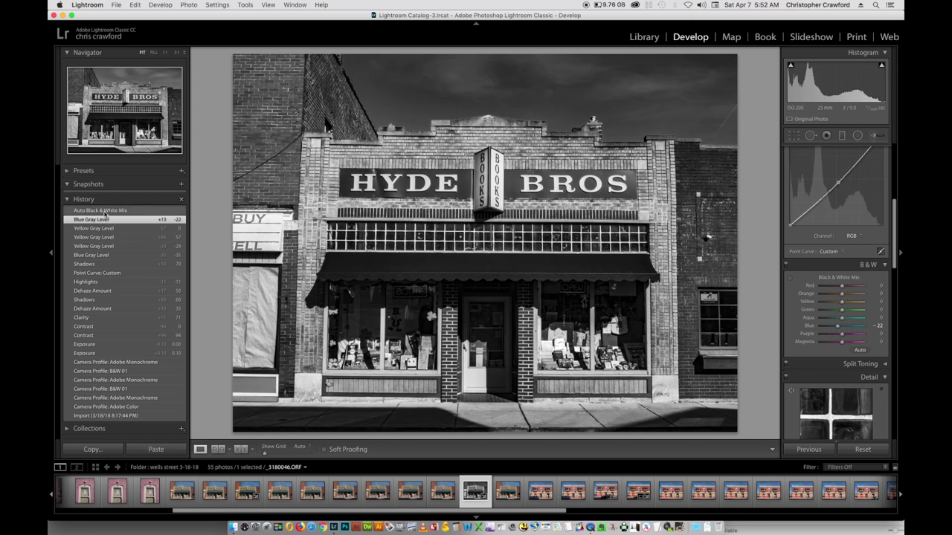
pyautogui.click(104, 211)
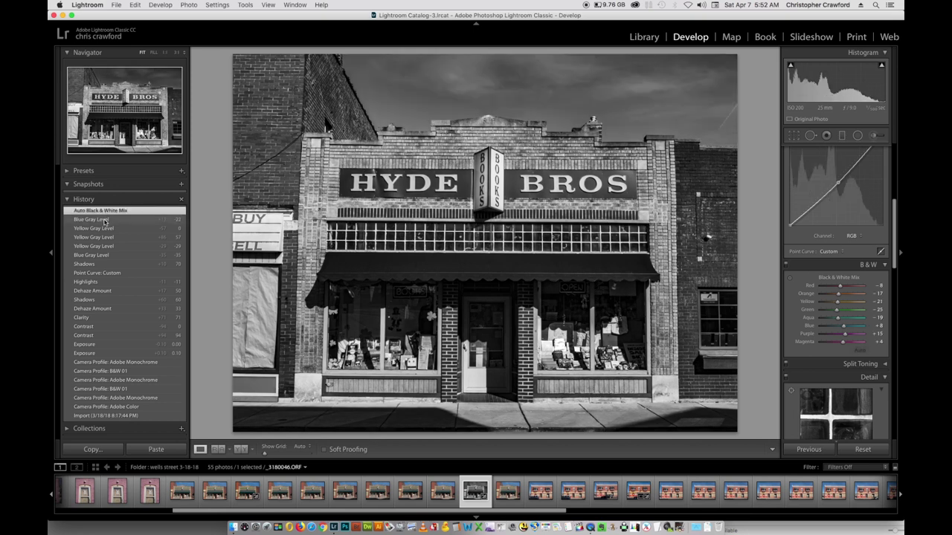
pyautogui.click(104, 221)
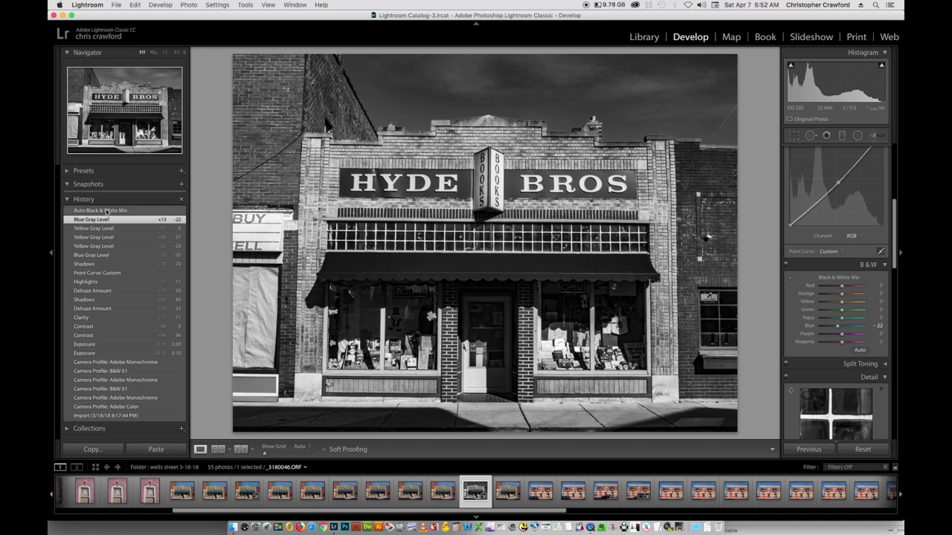
pyautogui.click(105, 212)
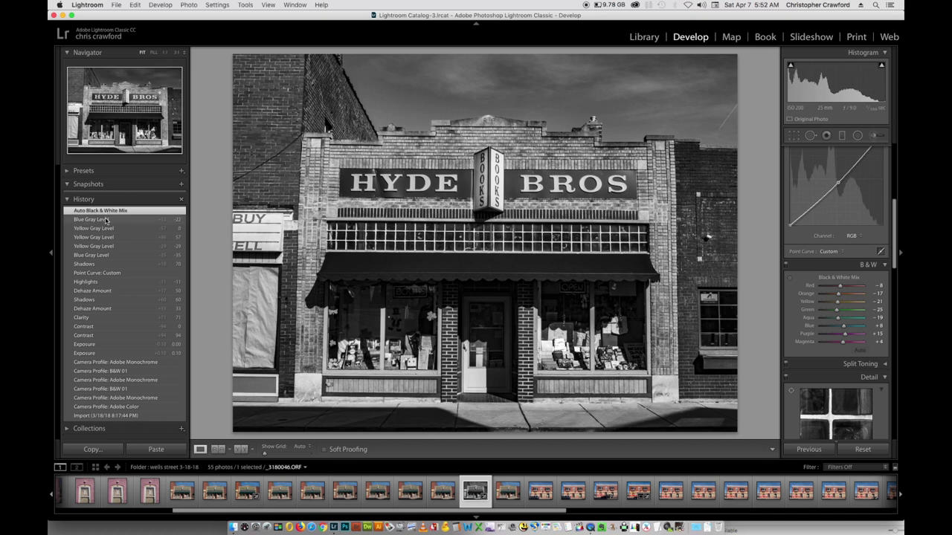
pyautogui.click(106, 220)
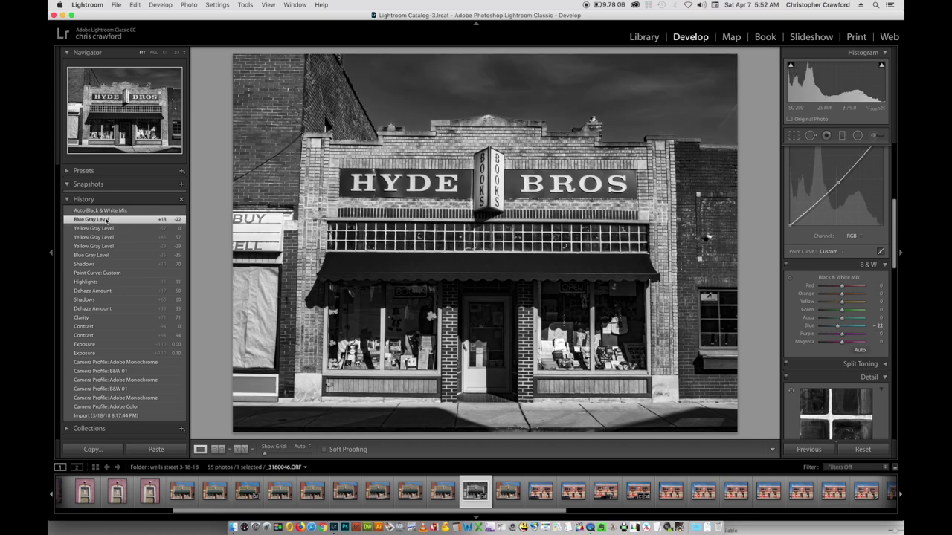
# Compare the Auto Black & White Mix with the Blue -22 history state once more, return to Blue -22, and check the tone curve
pyautogui.click(109, 213)
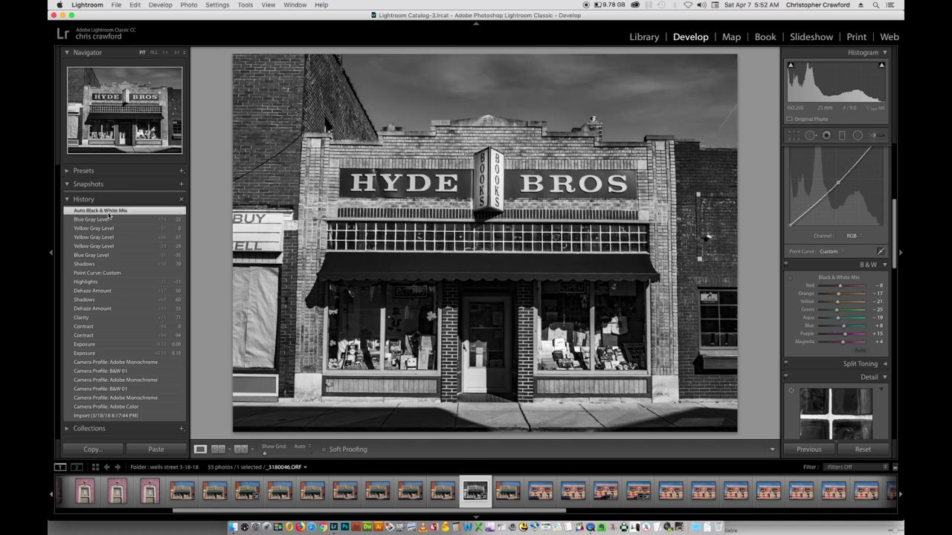
pyautogui.click(108, 219)
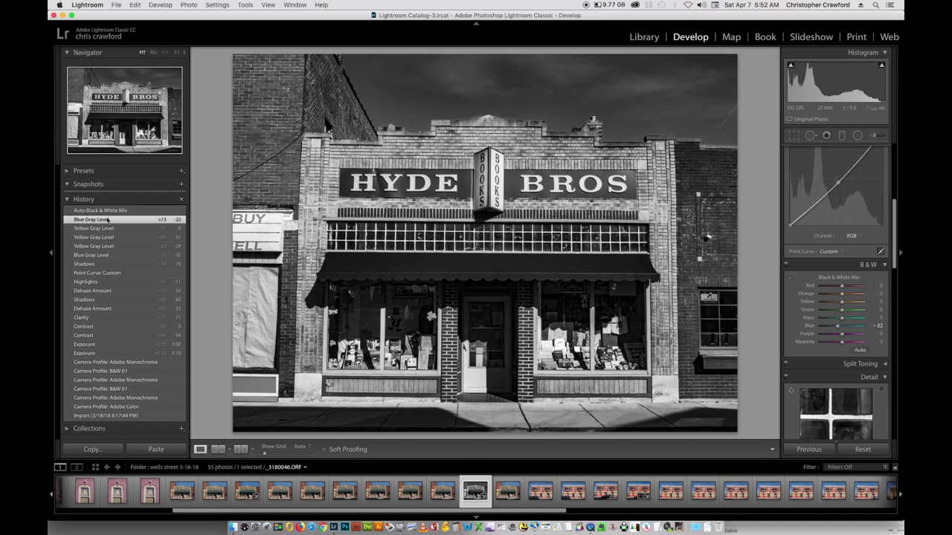
pyautogui.scroll(3, 895, 192)
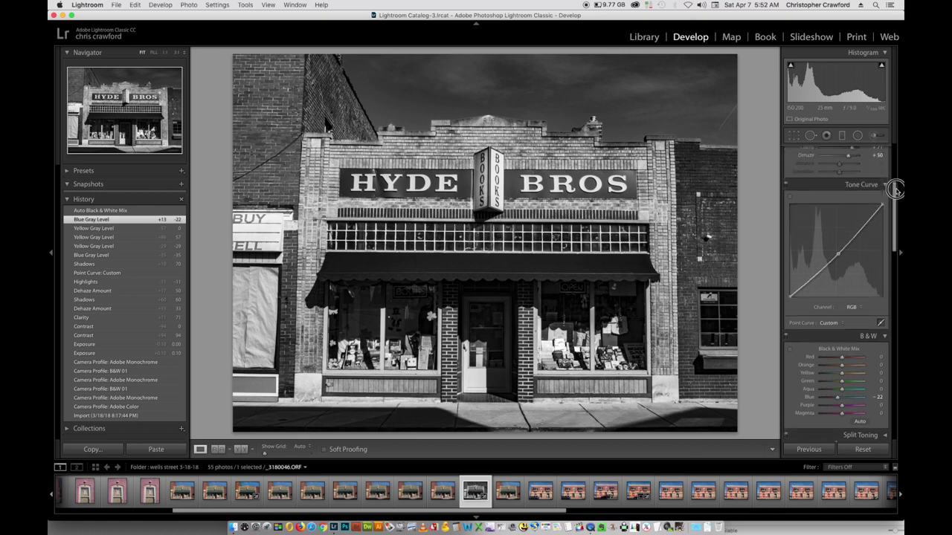
pyautogui.scroll(1, 895, 191)
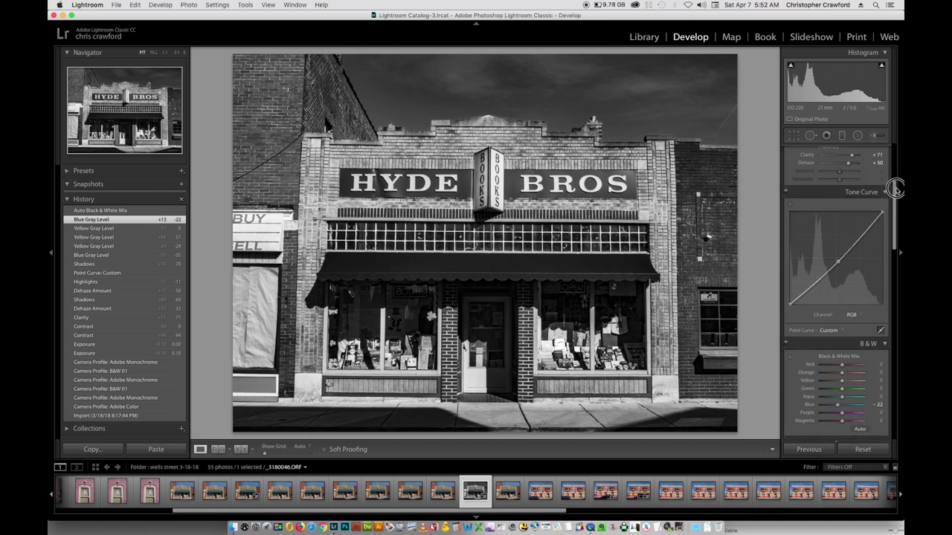
# Examine the sharpening, noise reduction, lens correction and transform settings, and return to the profile and basic adjustments
pyautogui.scroll(-10, 895, 191)
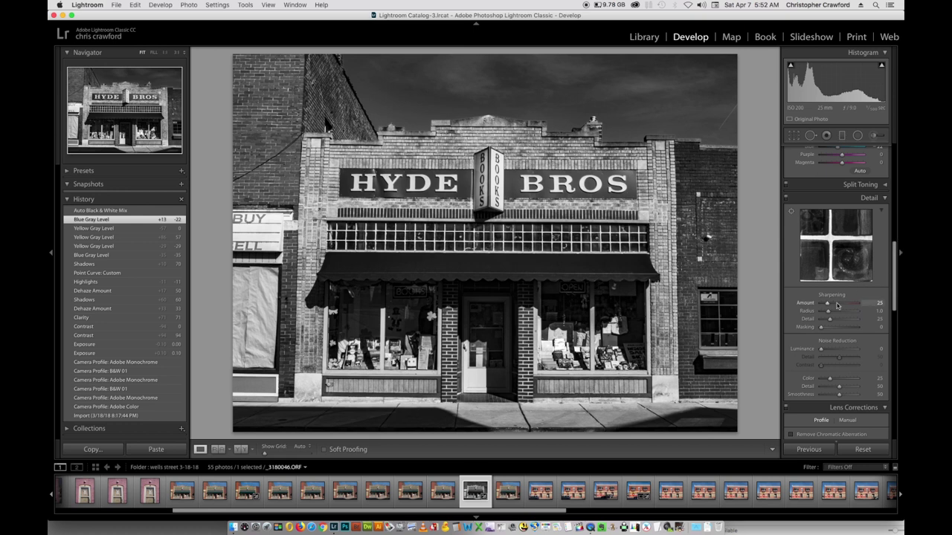
pyautogui.scroll(-1, 883, 269)
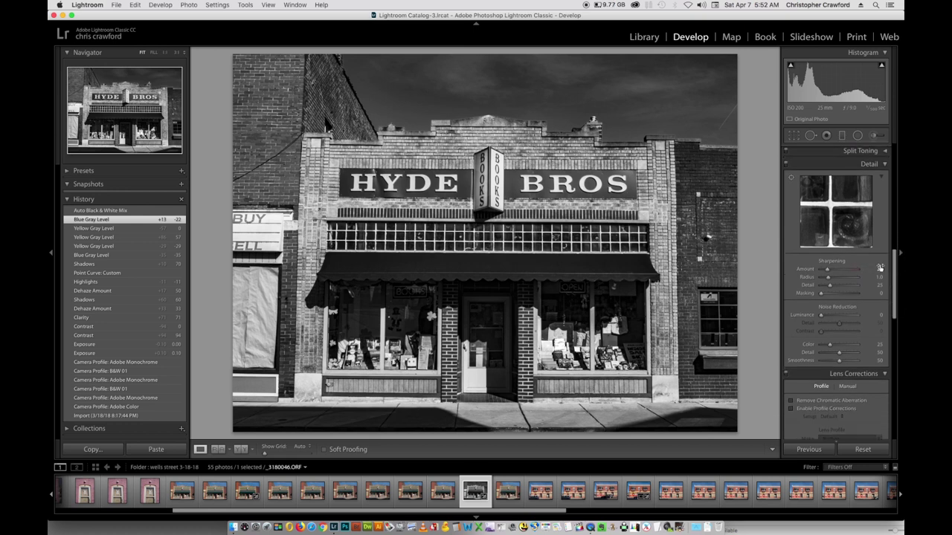
pyautogui.moveTo(895, 259); pyautogui.dragTo(894, 295)
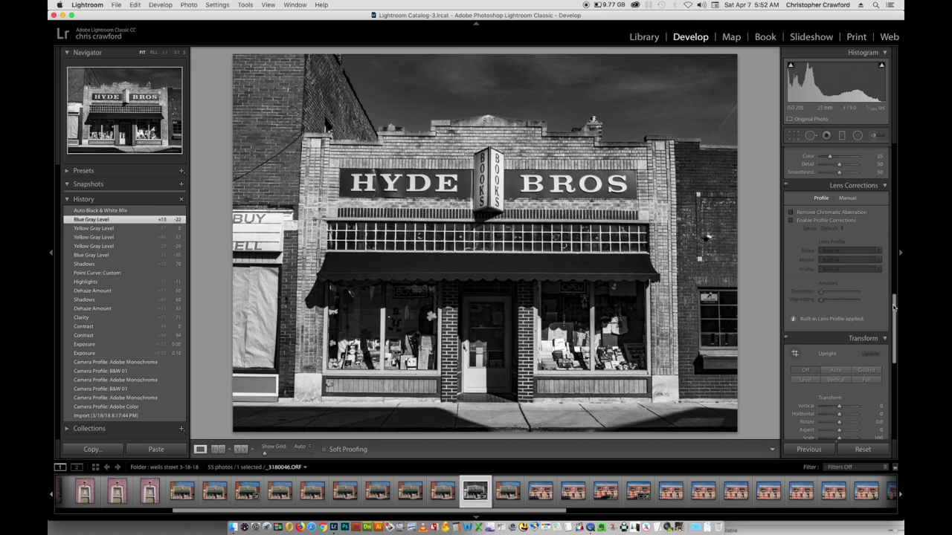
pyautogui.moveTo(893, 307); pyautogui.dragTo(895, 325)
pyautogui.click(838, 319)
pyautogui.moveTo(838, 318)
pyautogui.mouseDown()
pyautogui.moveTo(828, 318)
pyautogui.moveTo(839, 318)
pyautogui.mouseUp()
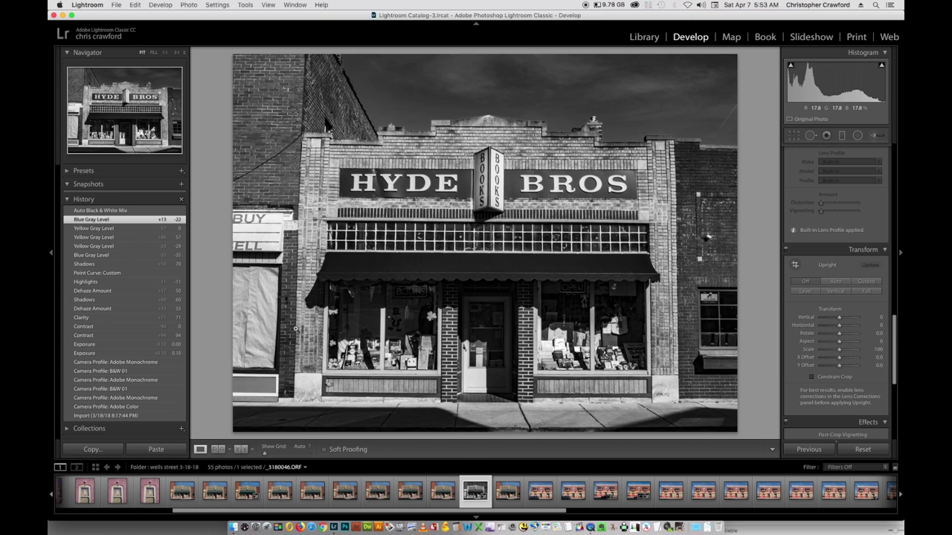
pyautogui.click(859, 344)
pyautogui.moveTo(895, 318); pyautogui.dragTo(885, 155)
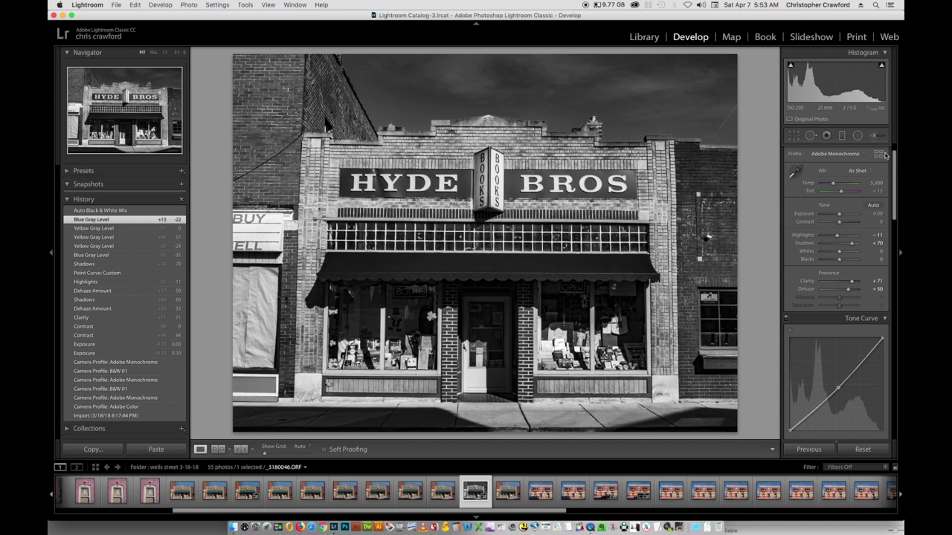